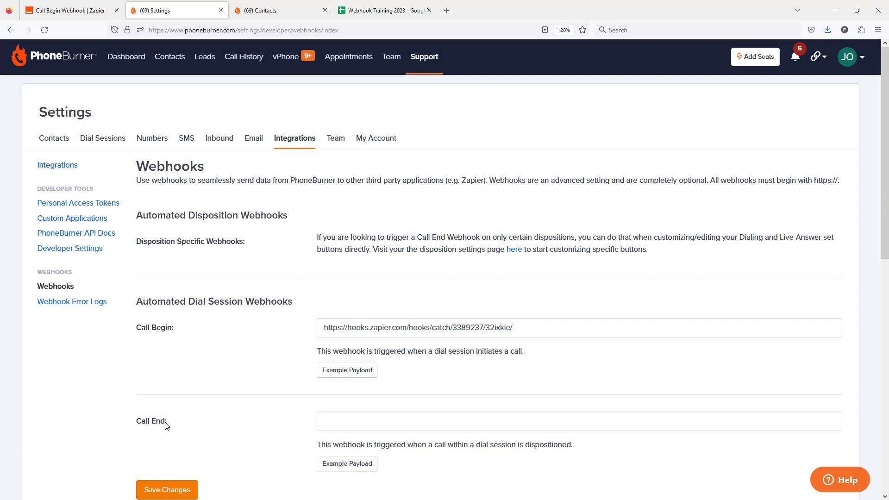
Check the Call End webhook setting, then switch to the Webhook Training folder in Zapier
drag(167, 424, 137, 424)
click(195, 420)
scroll(249, 423, down, 1)
scroll(250, 423, down, 2)
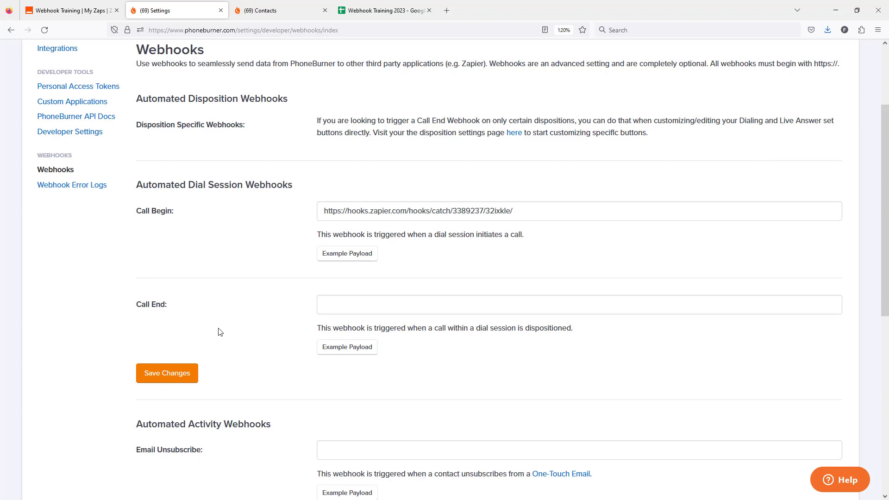
click(74, 13)
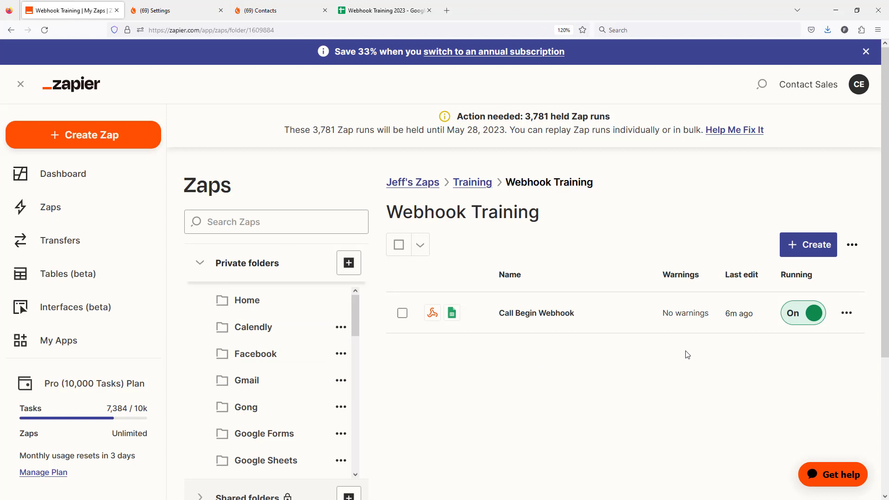
click(842, 319)
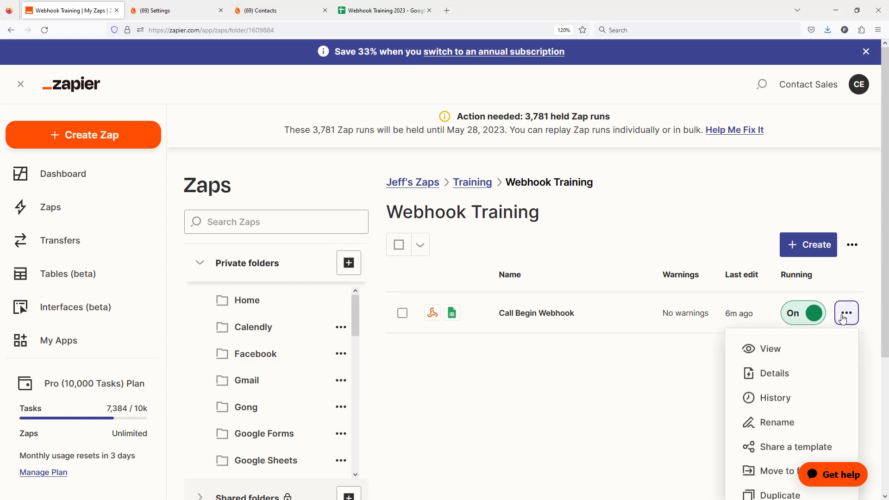
scroll(788, 392, down, 2)
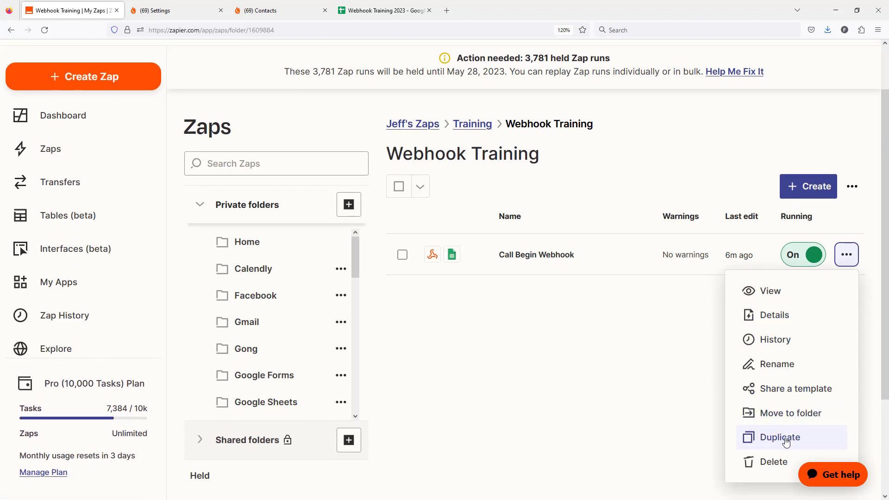
click(785, 439)
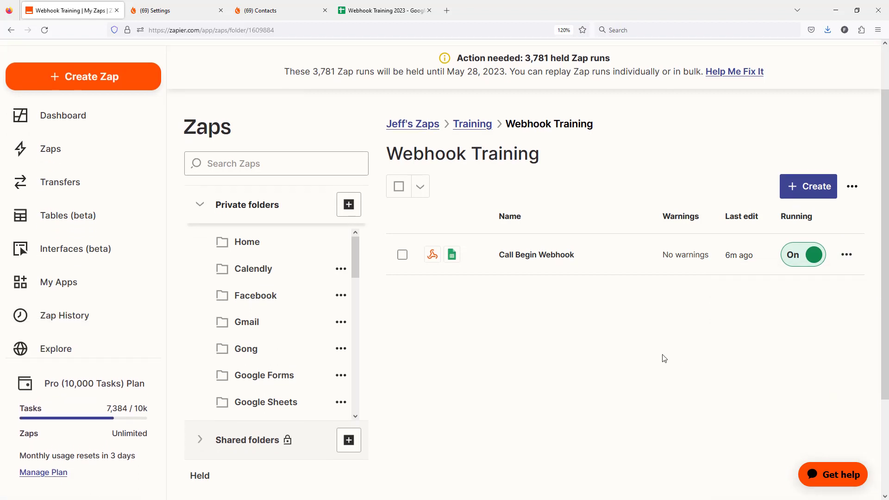
Create a new Zap in the Webhook Training folder and name it Call End
click(813, 186)
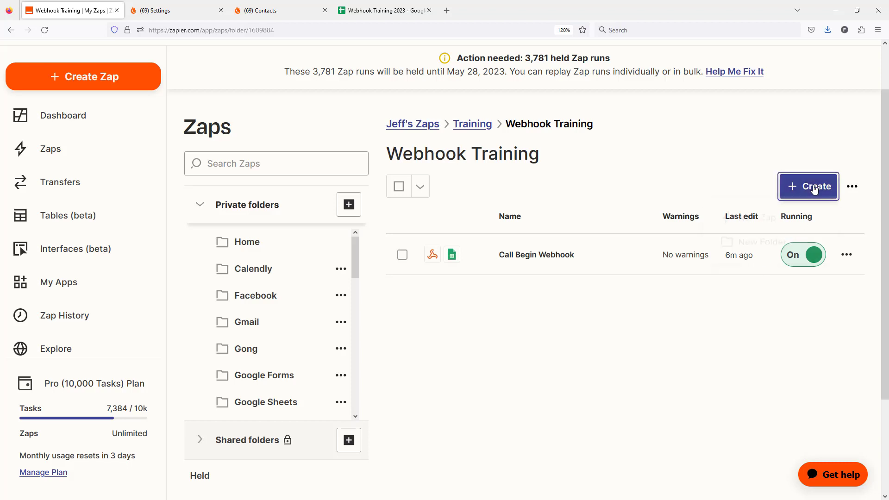
click(766, 227)
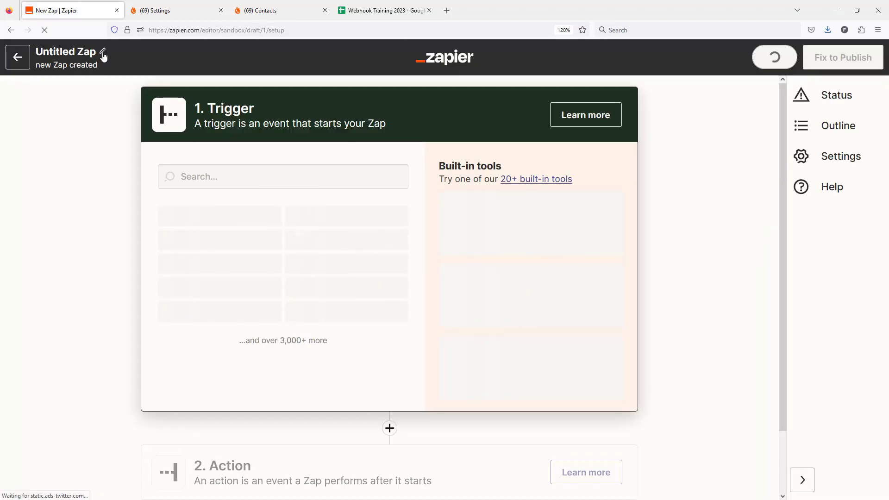
click(103, 54)
text(Call End)
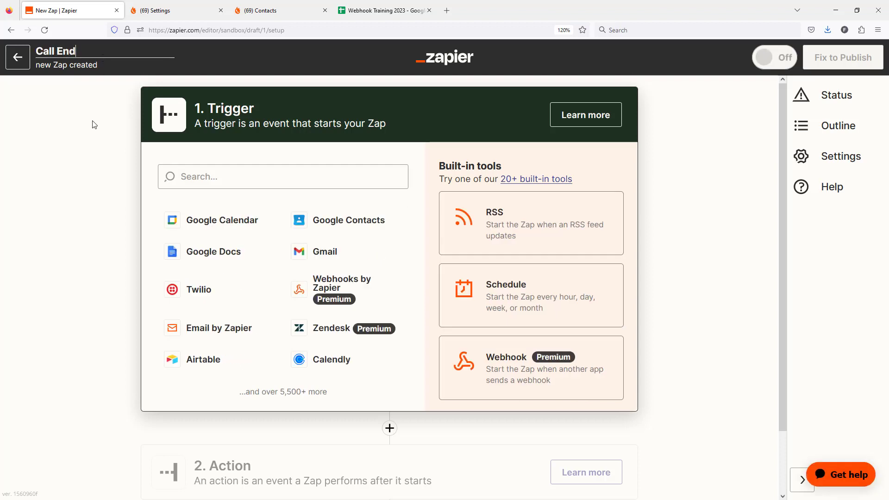
Set the trigger to Webhooks by Zapier with the Catch Hook event, leaving the child key empty
click(204, 174)
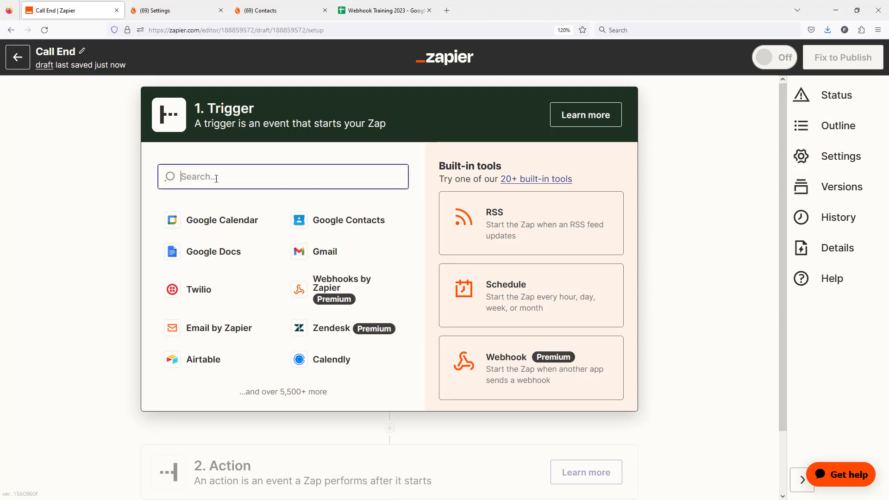
text(webhook)
click(227, 222)
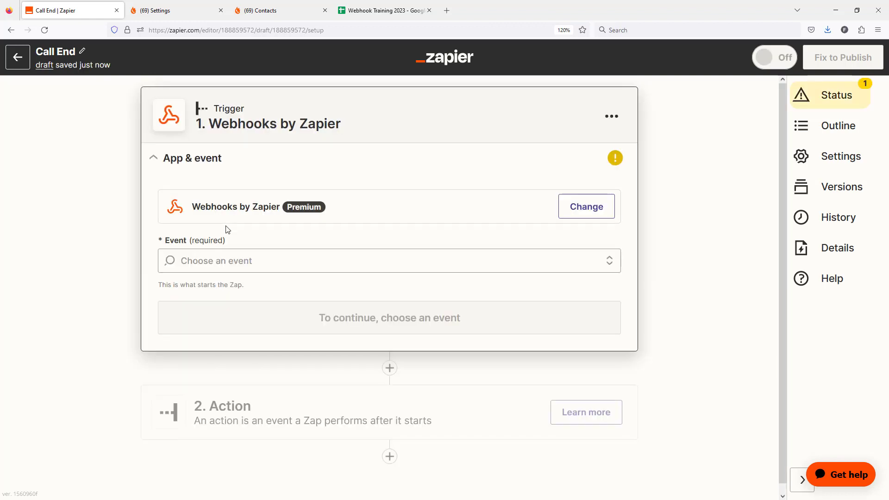
click(210, 260)
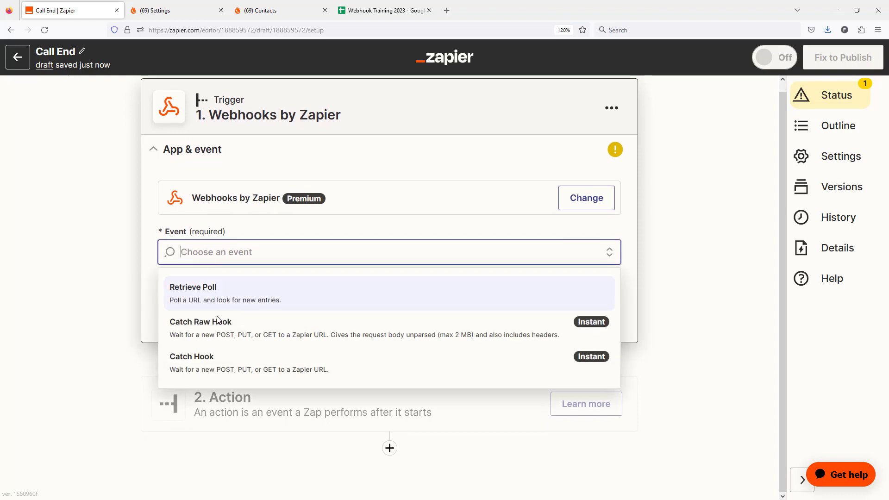
click(212, 358)
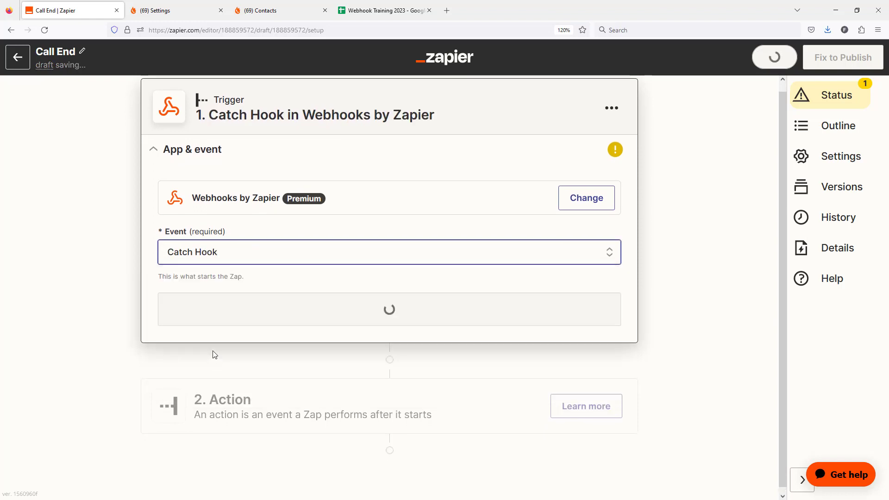
click(288, 312)
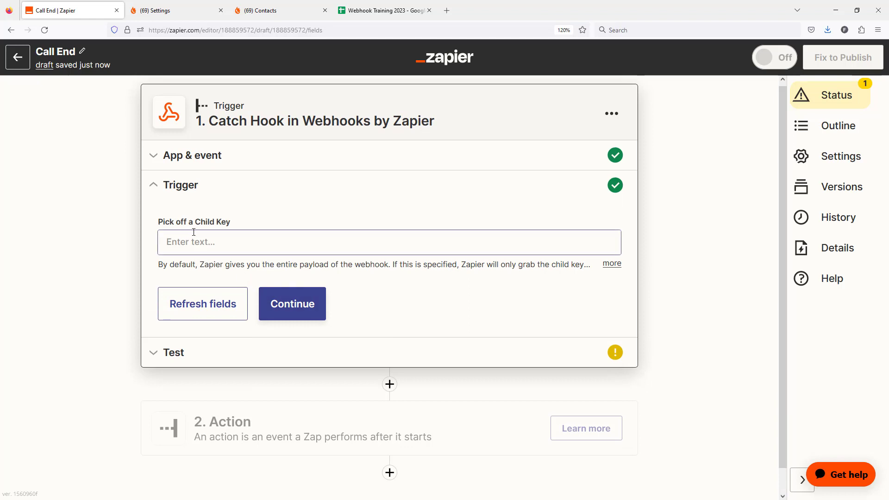
click(292, 306)
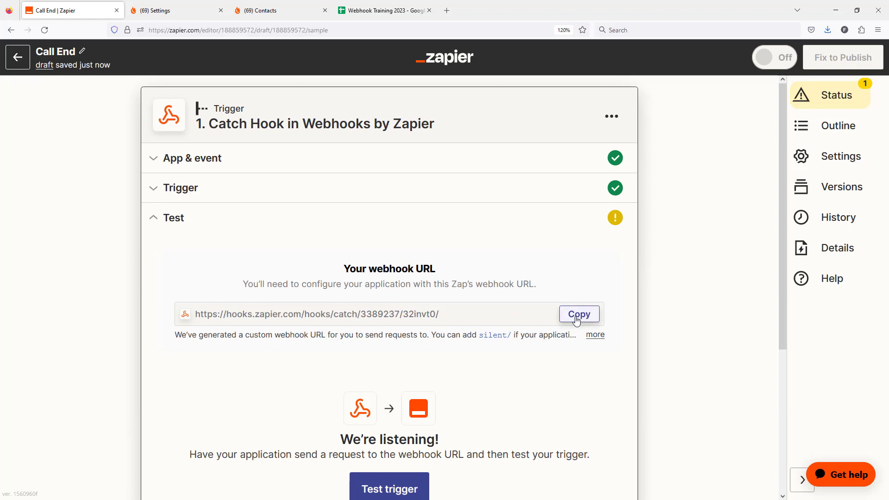
Copy the Zap's webhook URL into PhoneBurner's Call End webhook field and save the settings
click(586, 319)
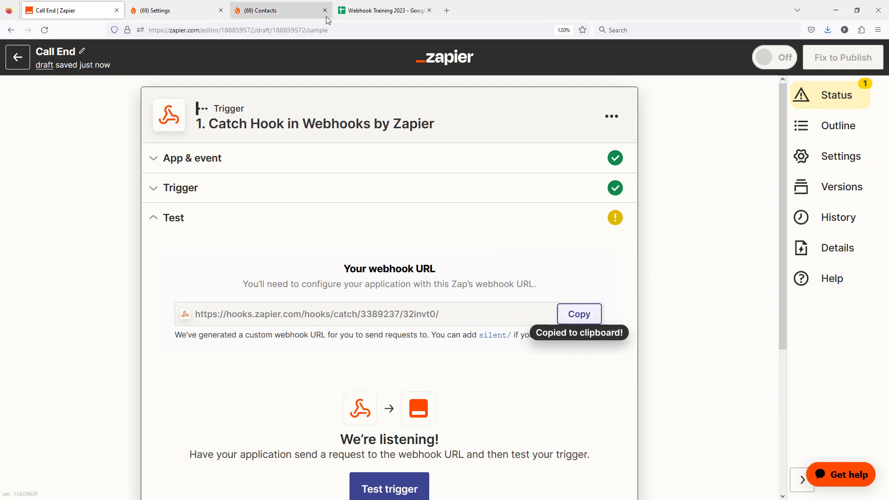
click(176, 12)
click(351, 312)
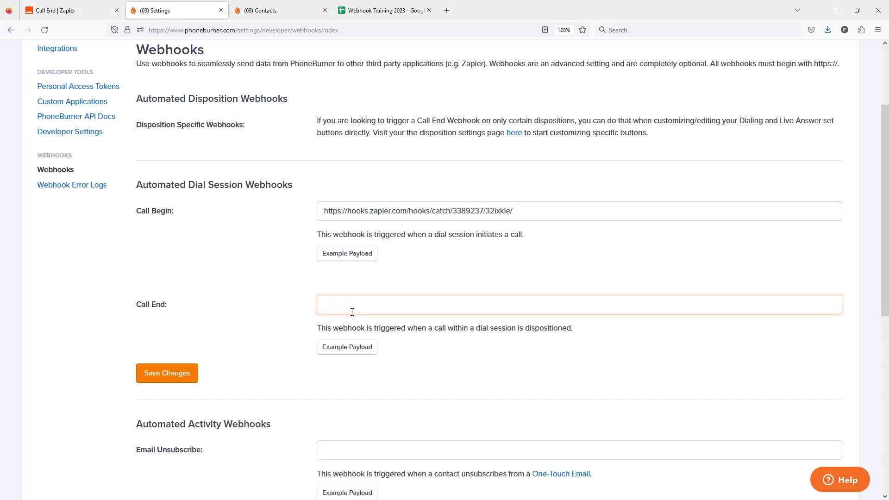
key(ctrl+v)
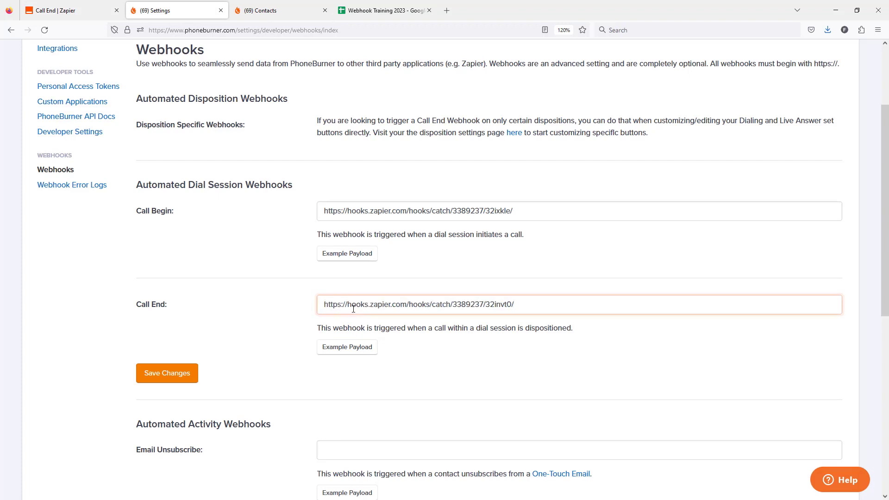
click(175, 375)
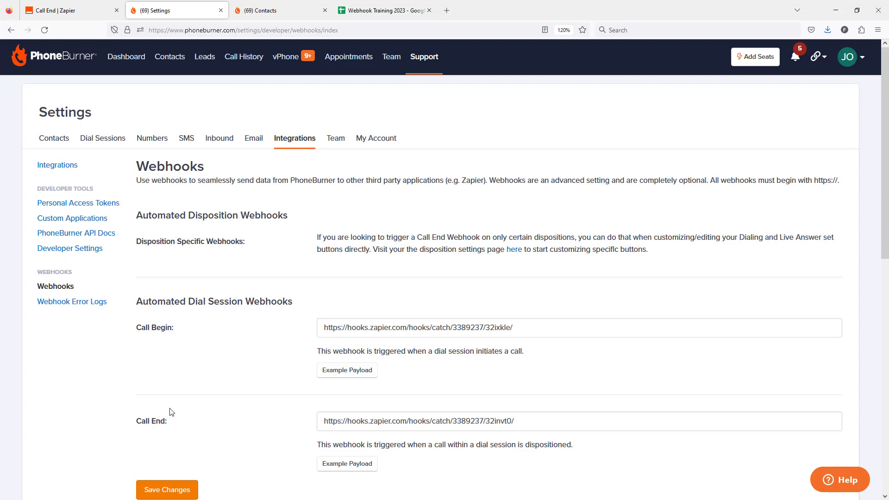
Open a dial session for the seven selected PhoneBurner contacts with the VIP contact calls preset
click(265, 11)
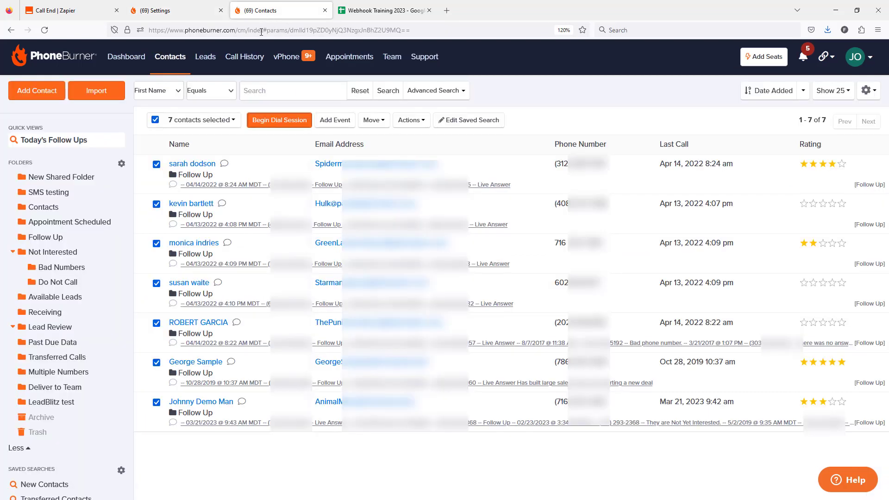
click(268, 124)
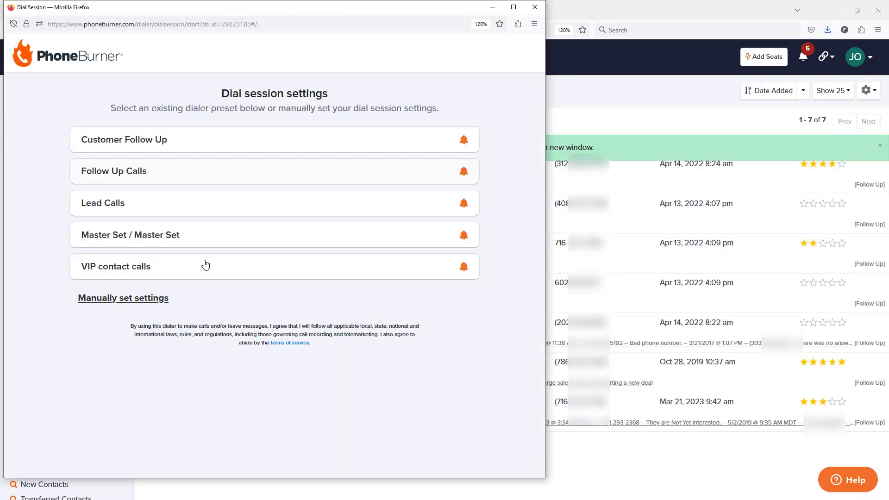
click(258, 263)
click(264, 295)
click(172, 91)
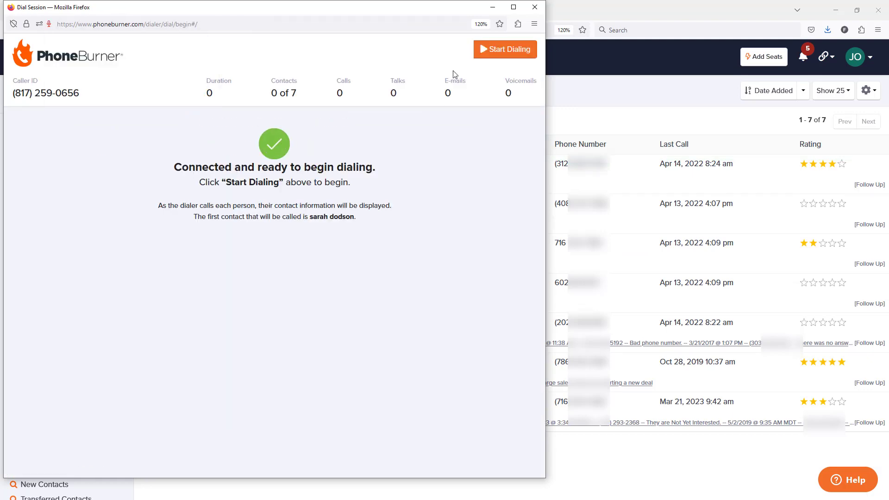
Call the first contact, record the call as No Answer, and pause dialing
click(501, 48)
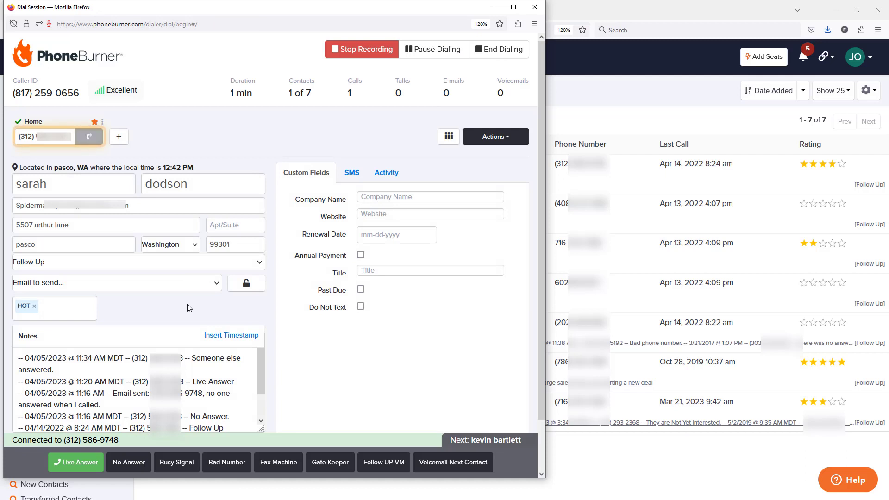
click(130, 462)
click(433, 49)
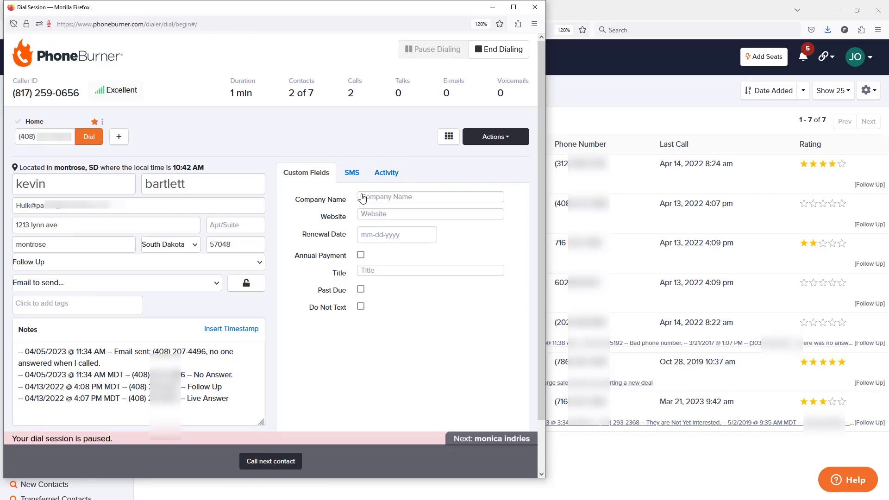
Return to the Call End Zap, test the trigger until a request is caught, and review its call data
click(601, 7)
click(85, 11)
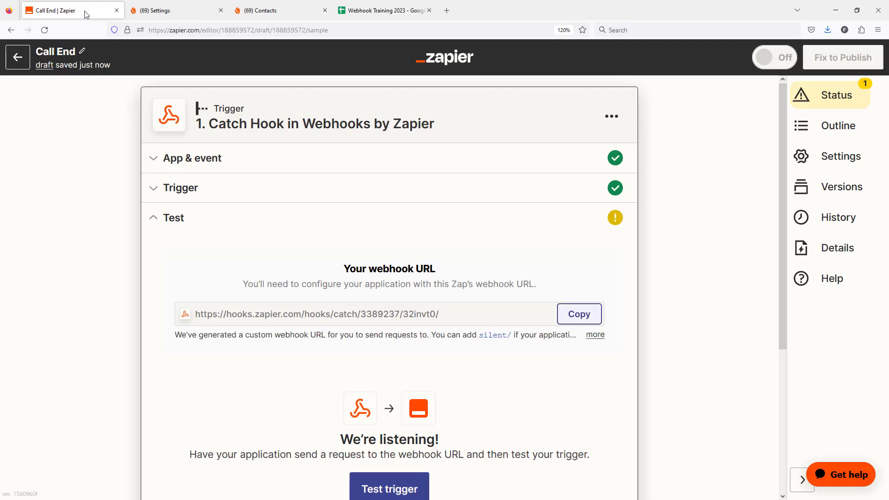
scroll(414, 427, down, 2)
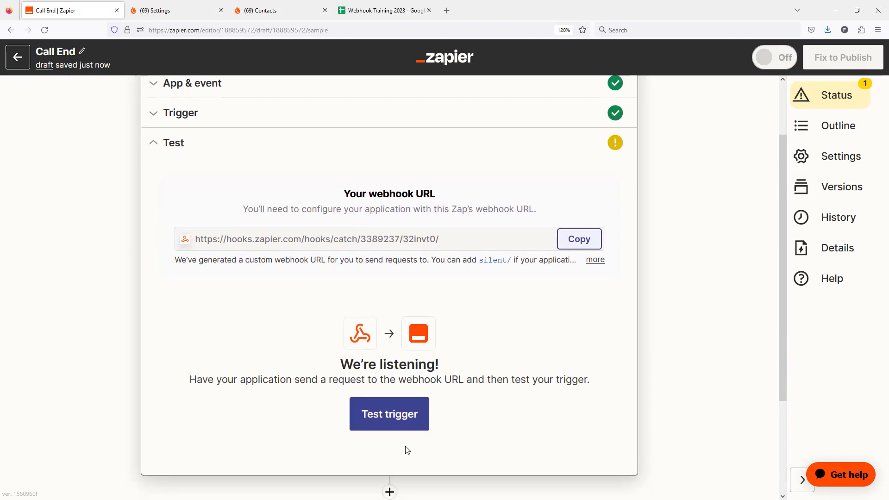
click(384, 419)
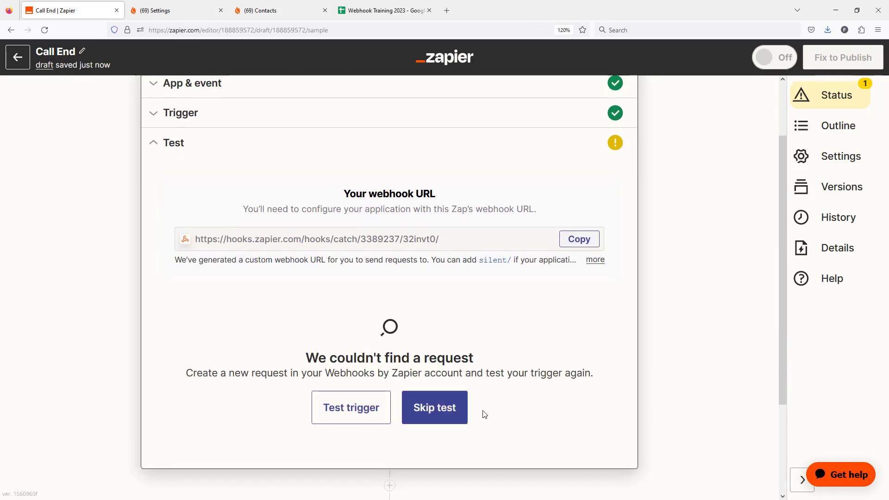
click(371, 411)
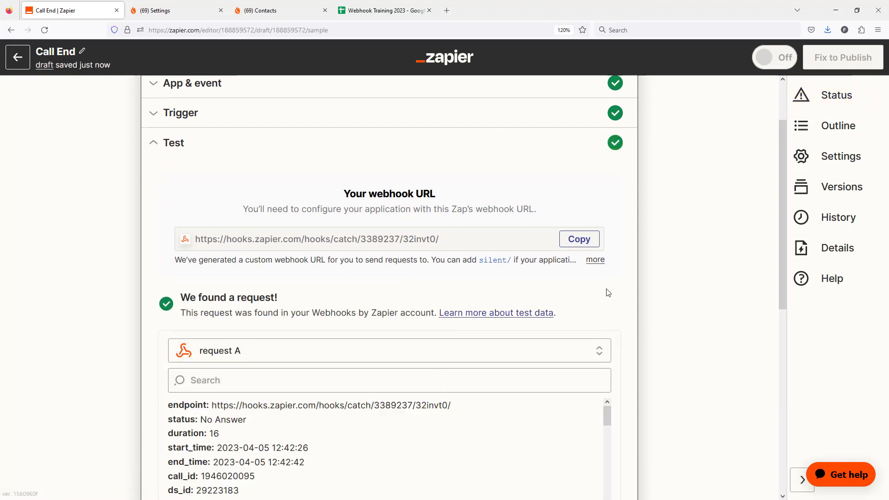
scroll(606, 292, down, 3)
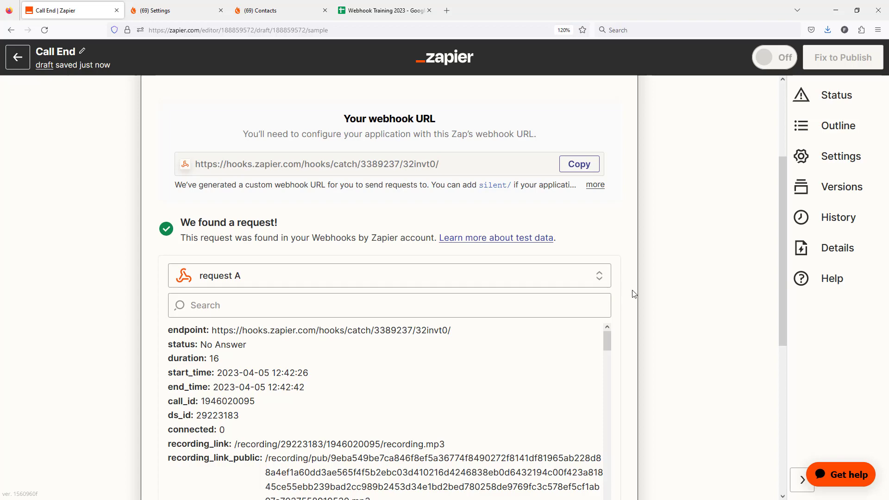
scroll(632, 293, down, 3)
drag(258, 275, 185, 283)
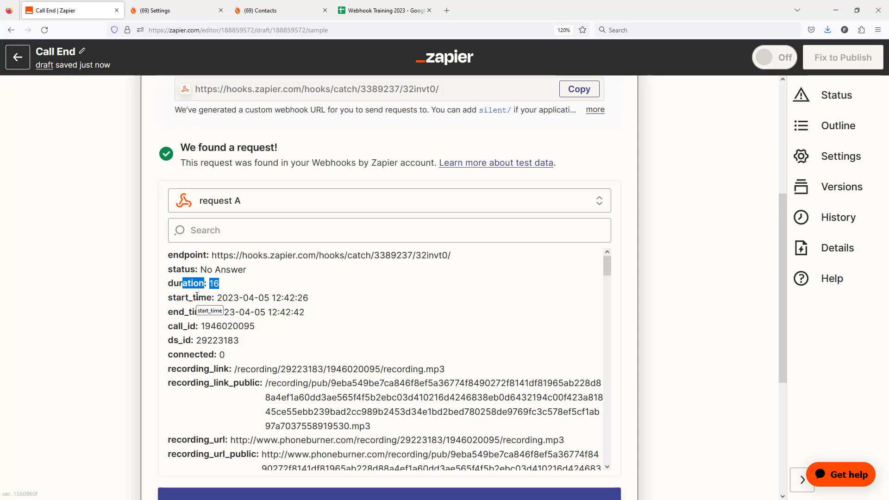
click(334, 301)
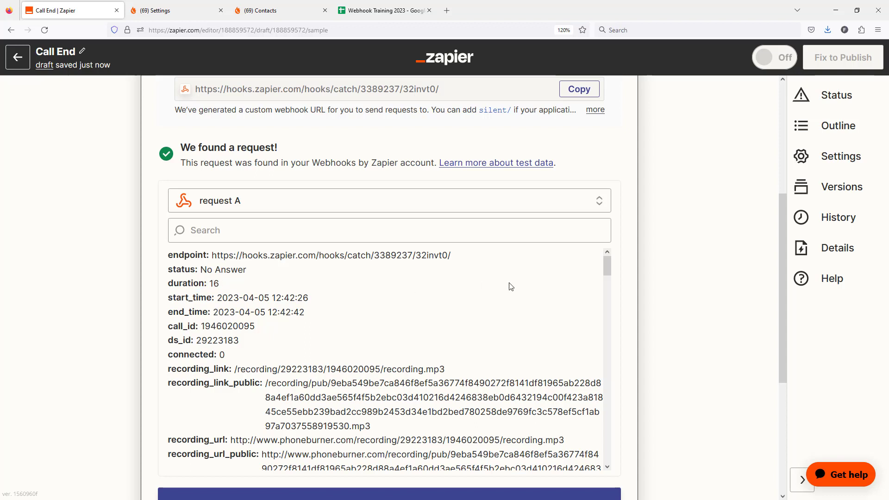
Continue to the action step of the Zap and choose Google Sheets as its app
scroll(656, 290, down, 5)
click(405, 295)
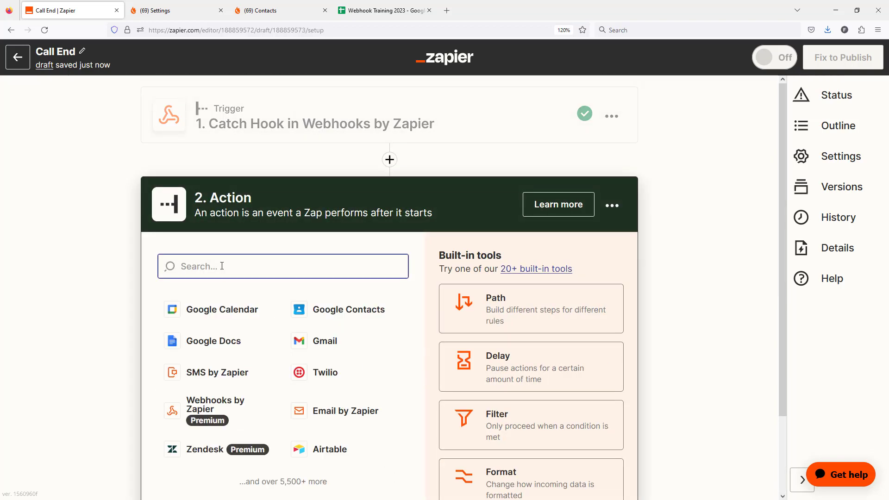
text(goog)
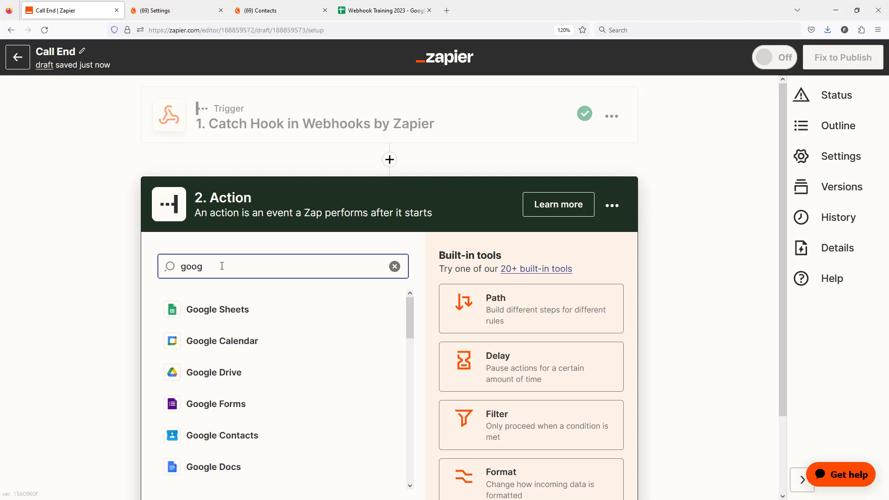
click(229, 311)
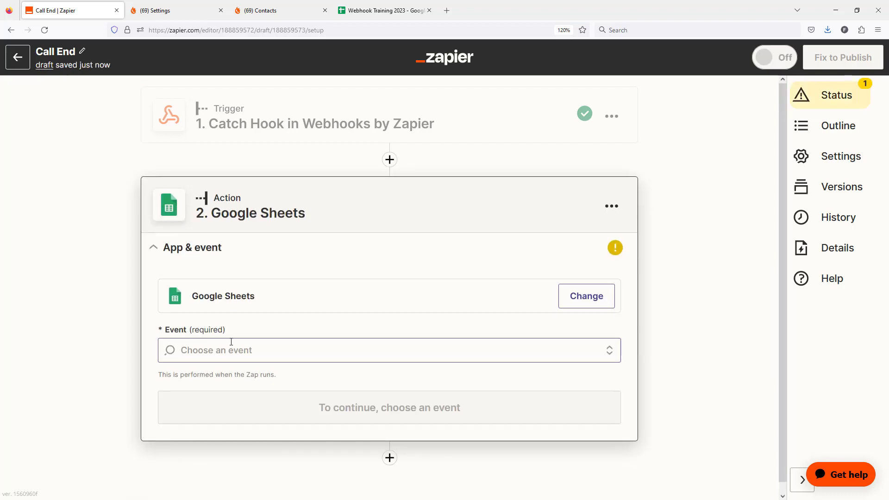
Switch to the Webhook Training 2023 spreadsheet in Google Sheets and add a new blank sheet
click(375, 13)
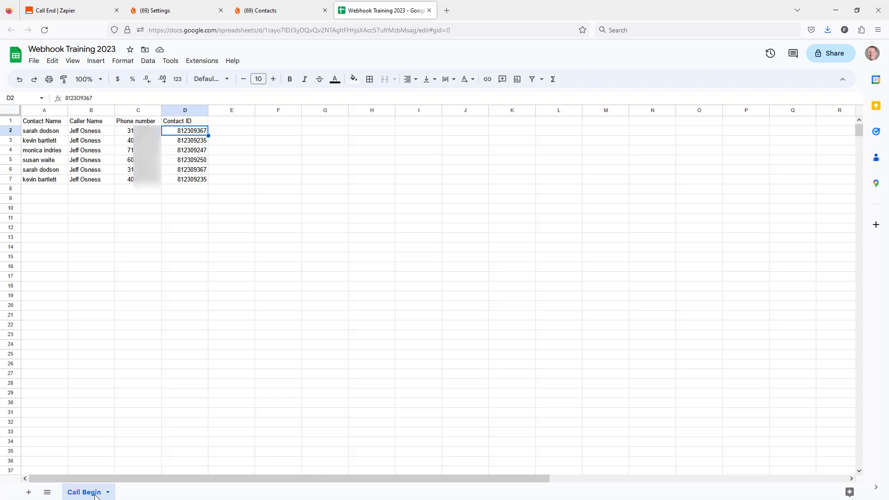
click(30, 494)
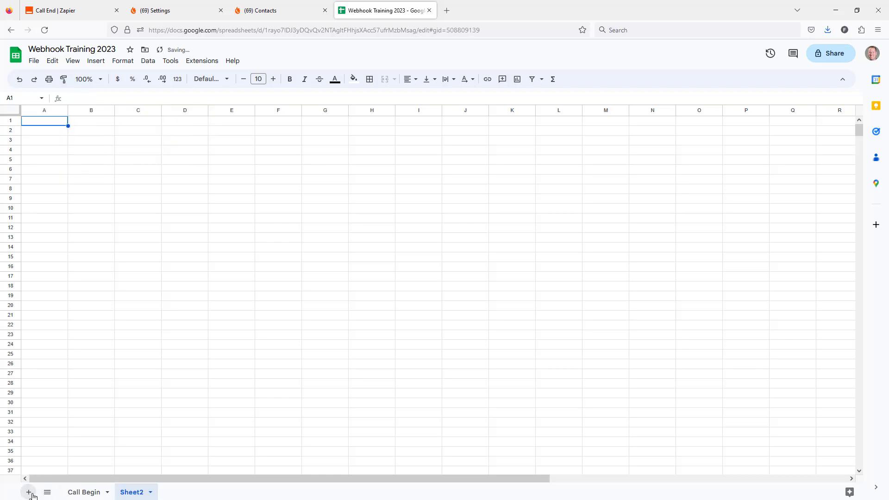
Rename the new blank sheet as Call End
click(152, 492)
click(132, 375)
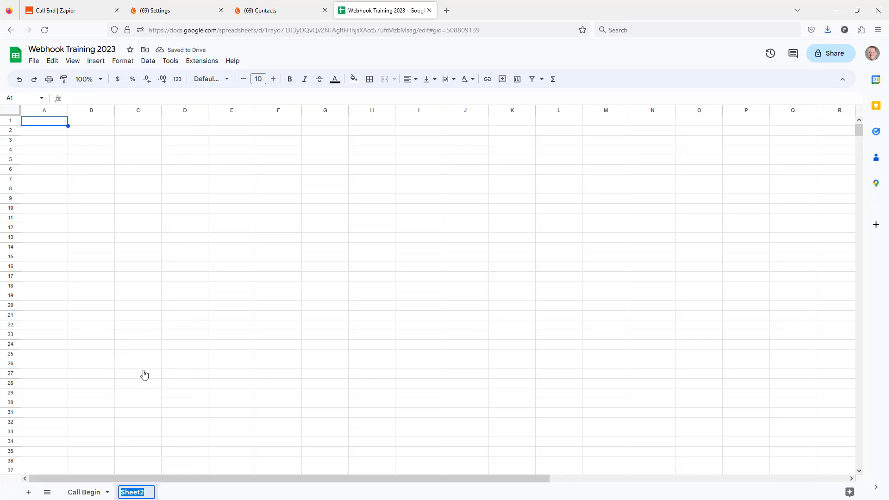
text(Call End)
key(Return)
Copy the four column headings in A1:D1 of the Call Begin sheet into row 1 of the Call End sheet
click(84, 492)
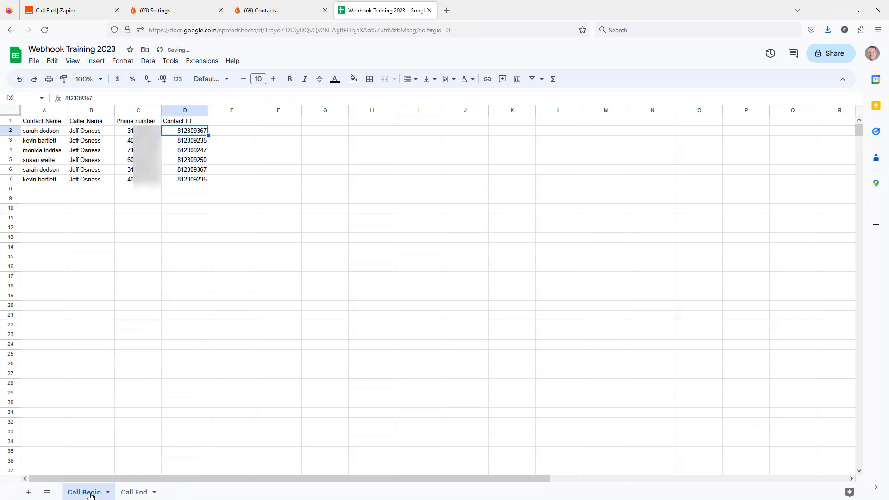
drag(48, 125, 179, 125)
key(ctrl+c)
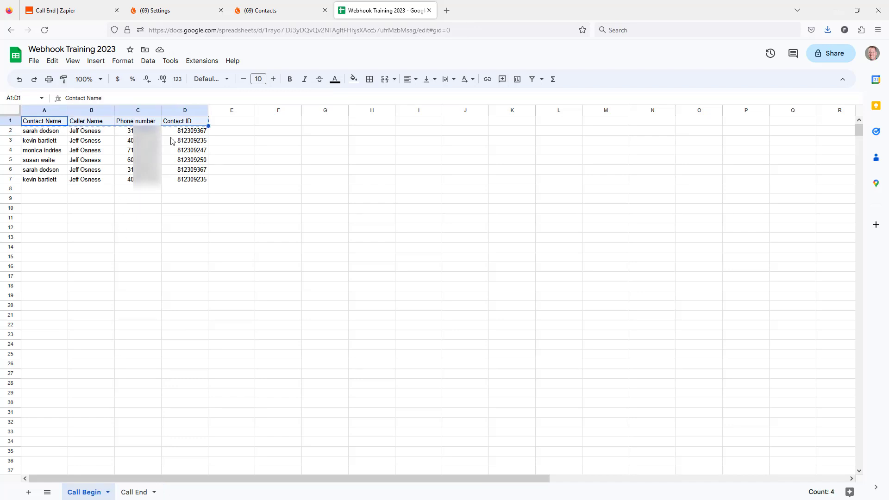
click(133, 492)
key(ctrl+v)
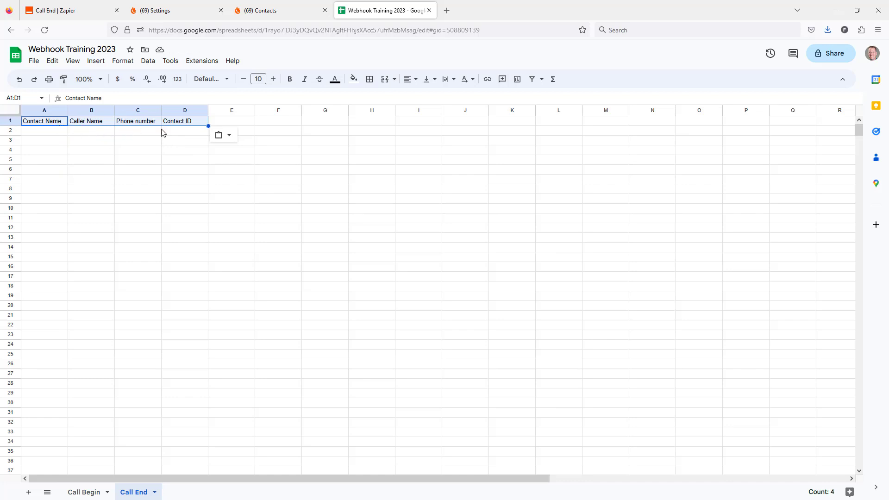
Add the headings Result, Length of Call, Connected and Call Recording in cells E1 to H1
click(237, 125)
text(R)
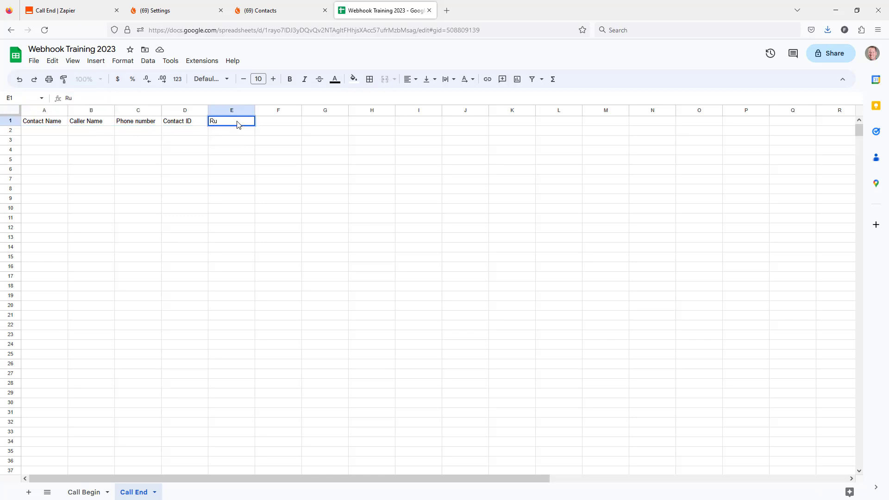
text(u)
key(BackSpace)
key(Tab)
text(Len)
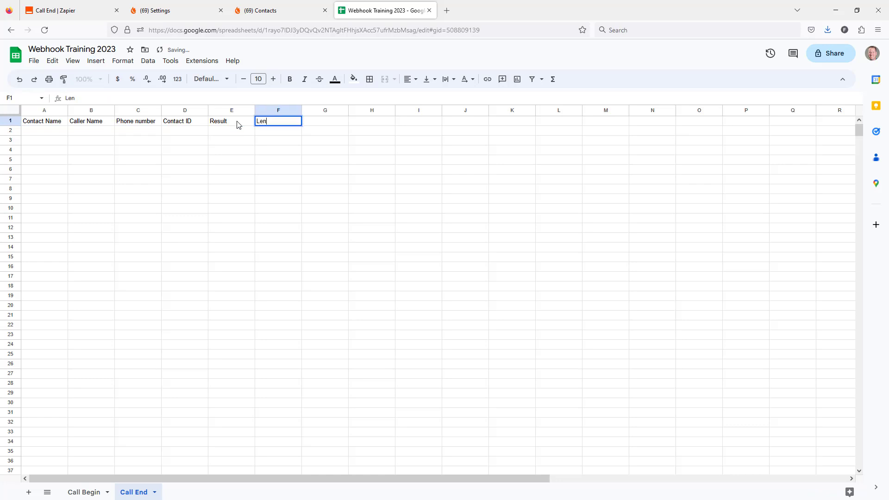
text(gth of Call)
key(Tab)
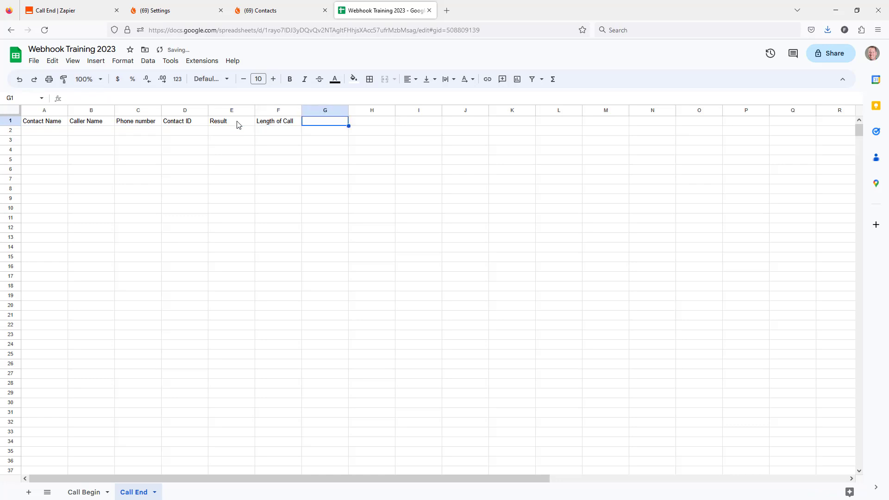
text(Connected)
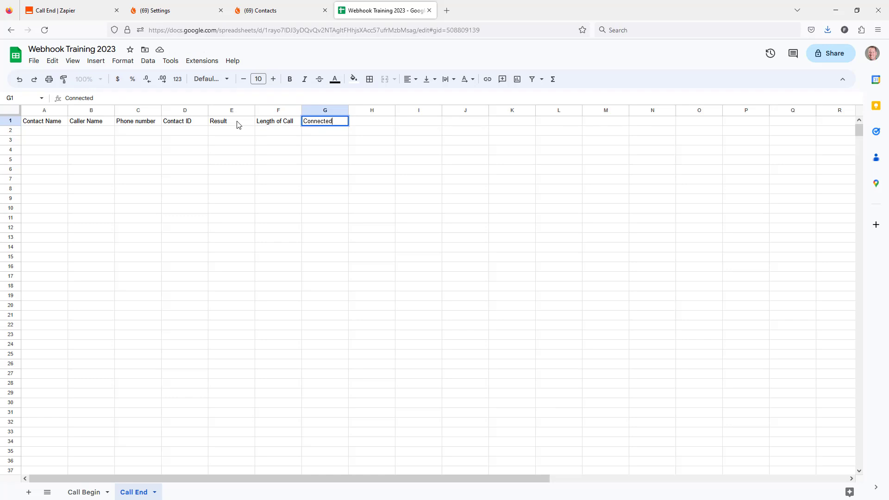
key(Tab)
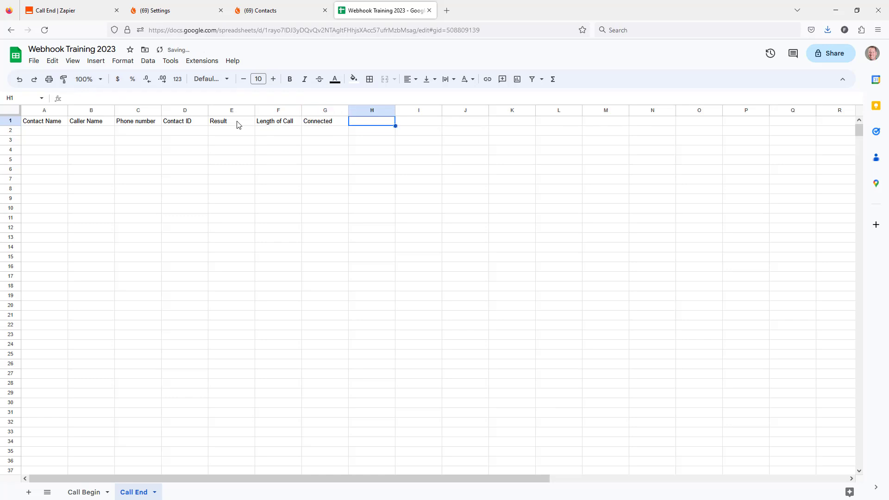
text(Call Recording)
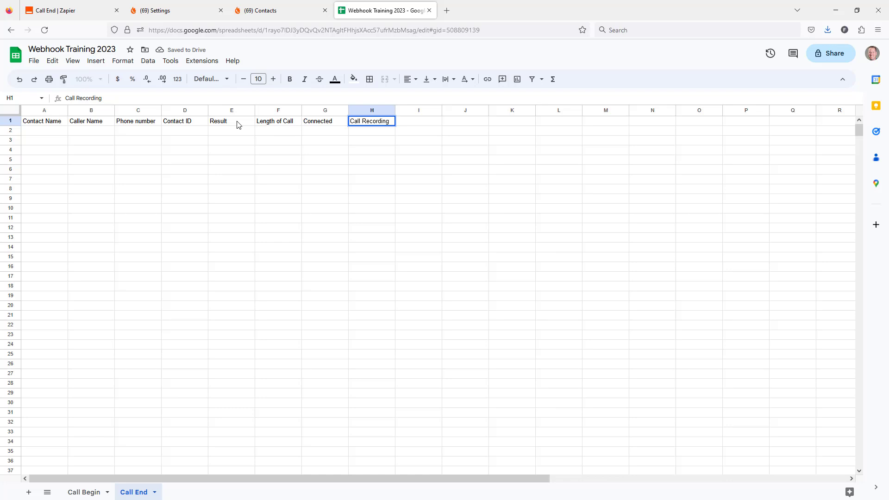
key(Return)
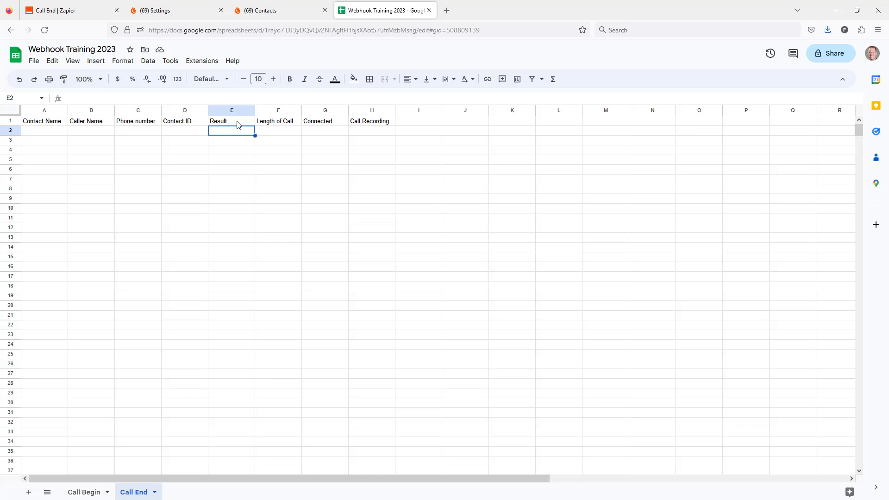
Switch to the Call End Zap in Zapier and set the Google Sheets action event to Create Spreadsheet Row
click(59, 14)
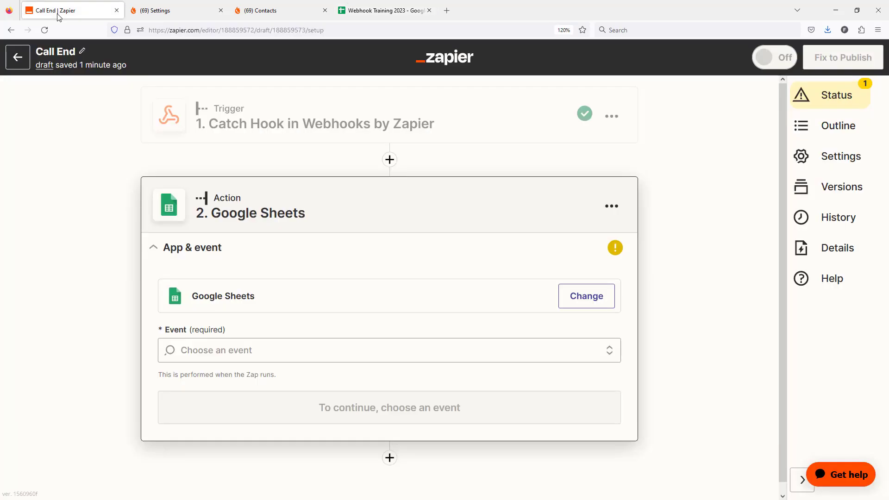
click(236, 355)
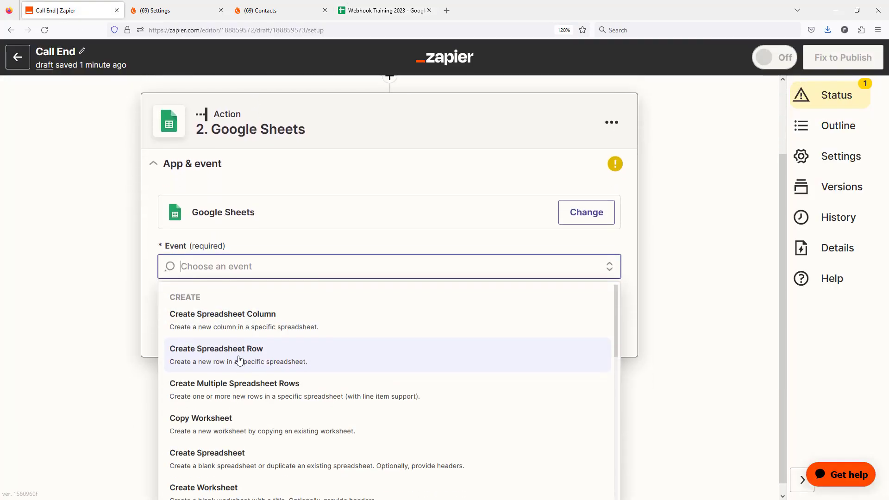
click(213, 356)
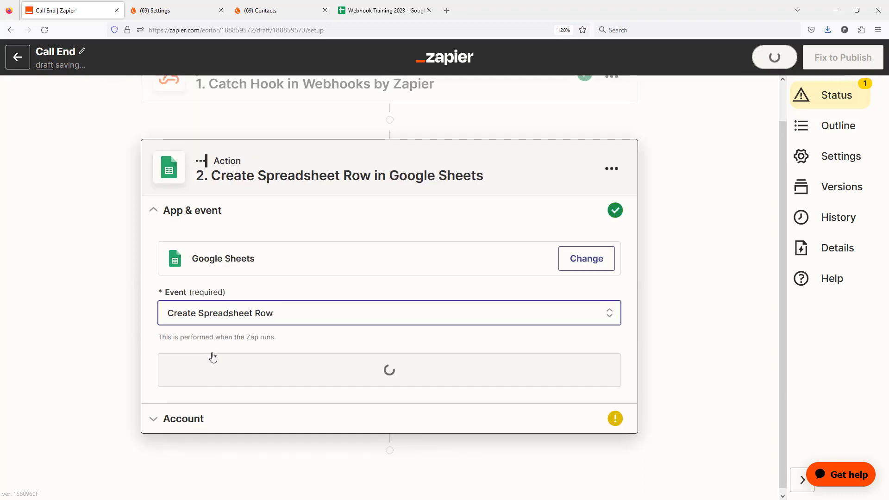
click(275, 370)
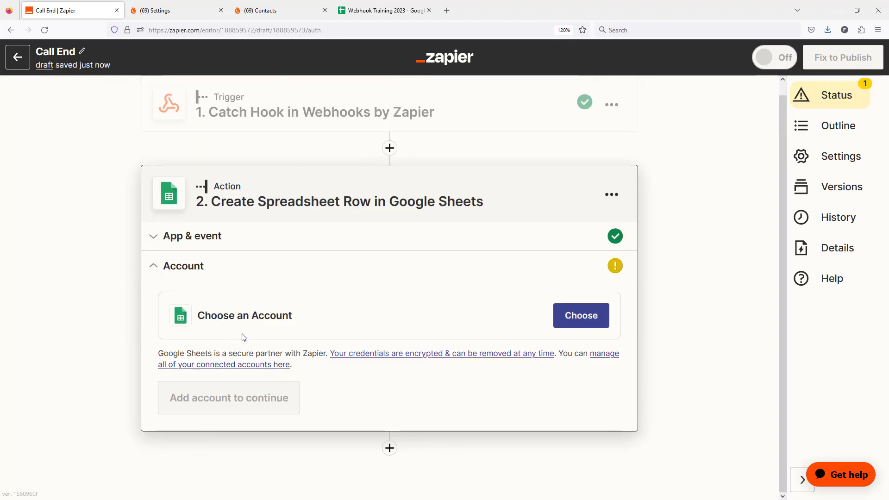
Choose the first connected Google Sheets account for the action and continue to its field setup
click(584, 319)
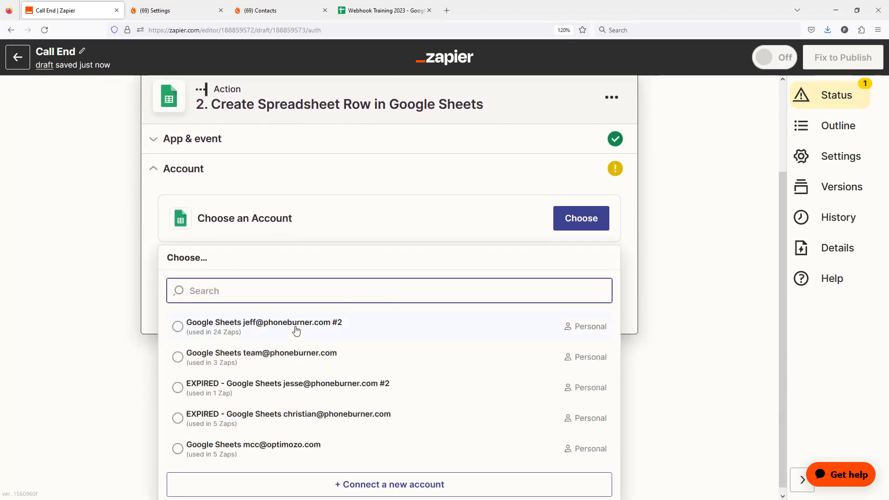
click(295, 330)
click(190, 400)
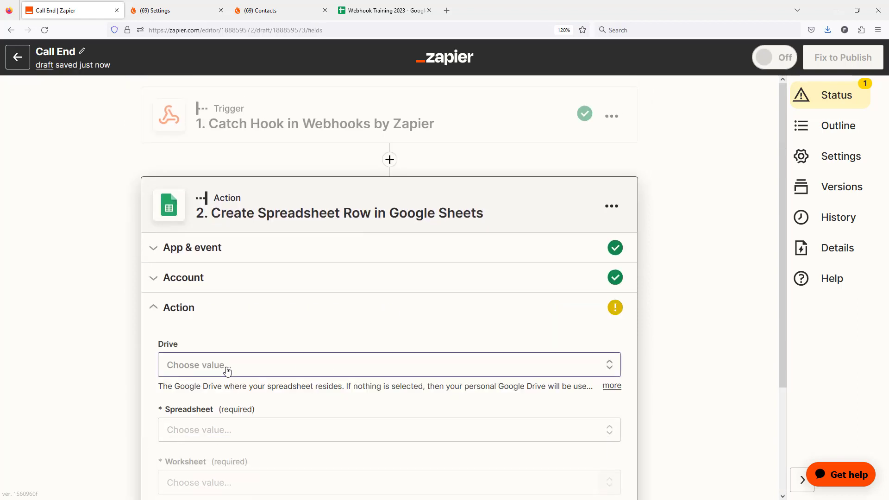
Set the action's drive to My Google Drive, spreadsheet to Webhook Training 2023 and worksheet to Call End
click(227, 371)
click(224, 480)
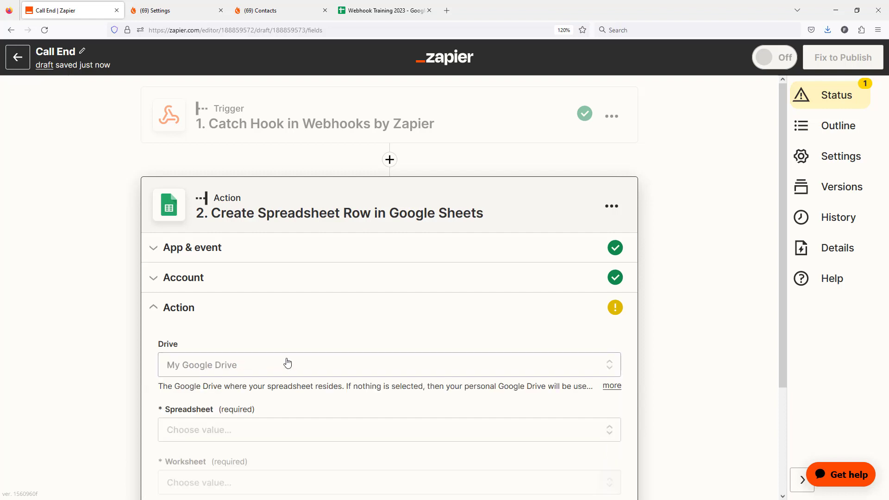
scroll(284, 360, down, 3)
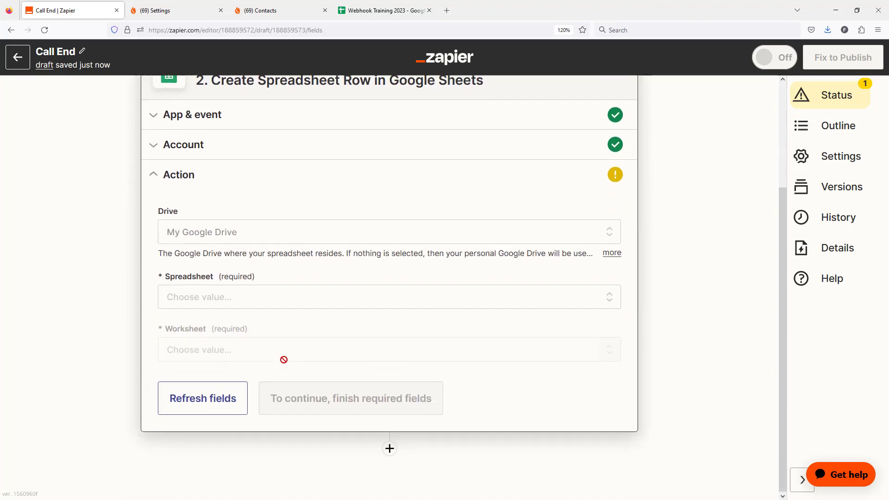
click(221, 296)
click(224, 423)
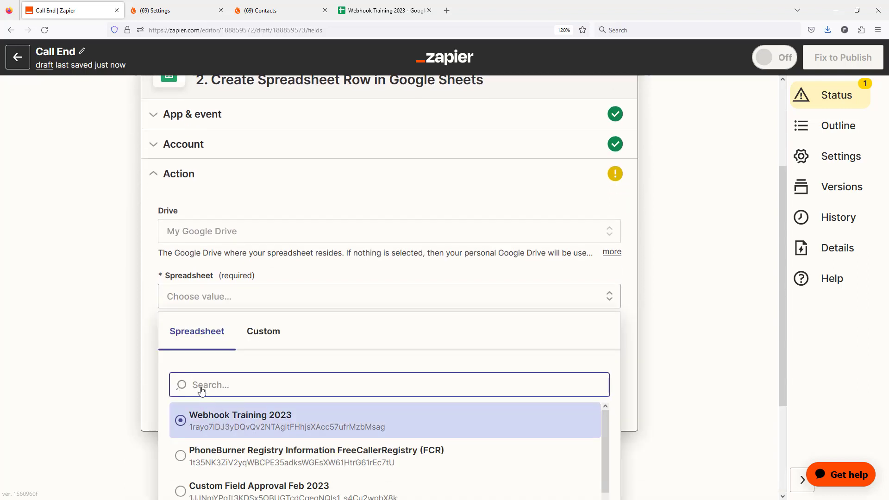
click(194, 354)
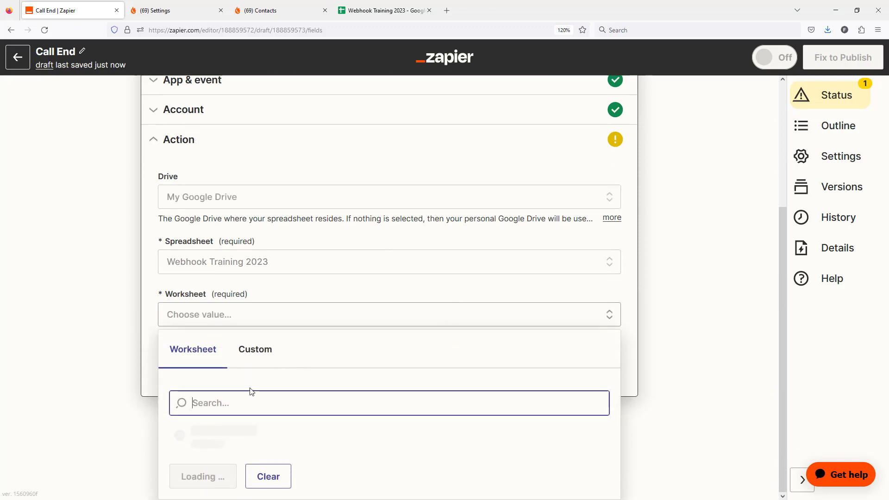
click(205, 478)
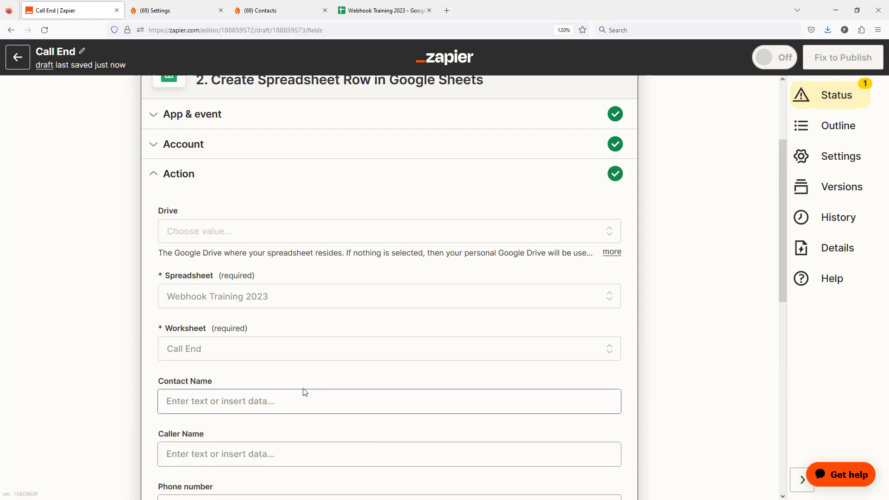
Map the Contact Name field to the webhook's Contact First Name and Contact Last Name
scroll(304, 391, down, 5)
scroll(274, 389, up, 5)
scroll(240, 343, down, 5)
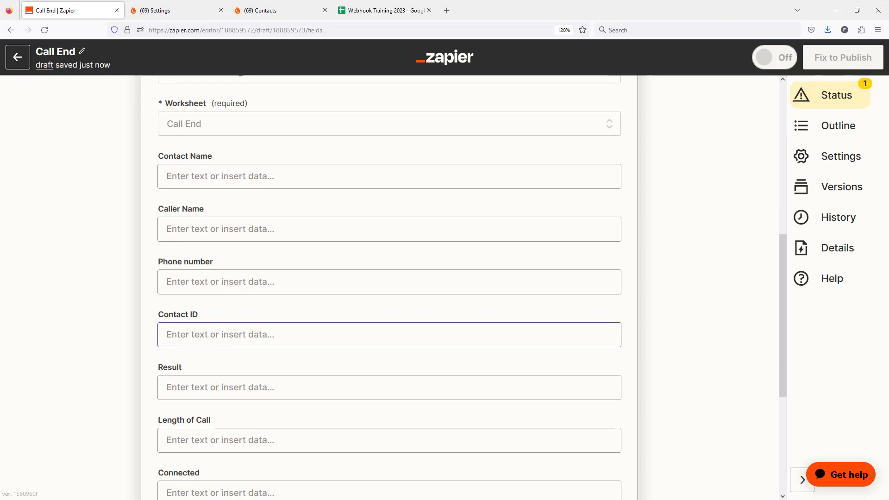
click(234, 177)
click(227, 238)
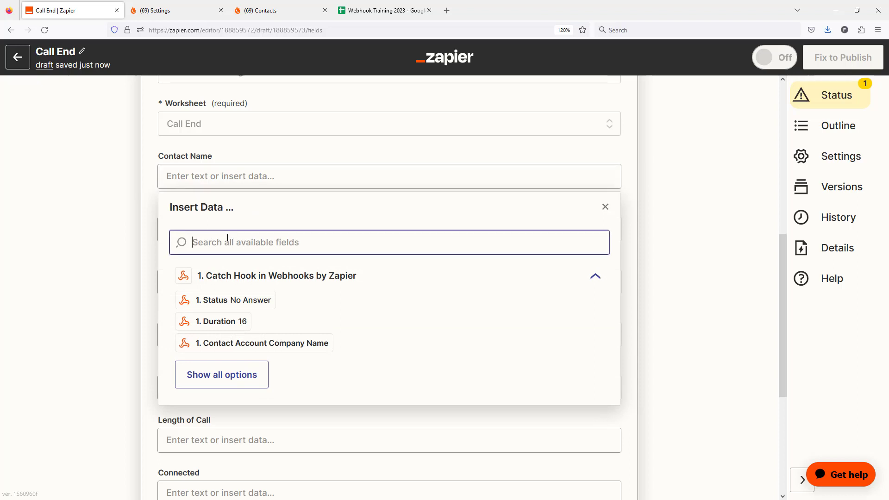
text(name)
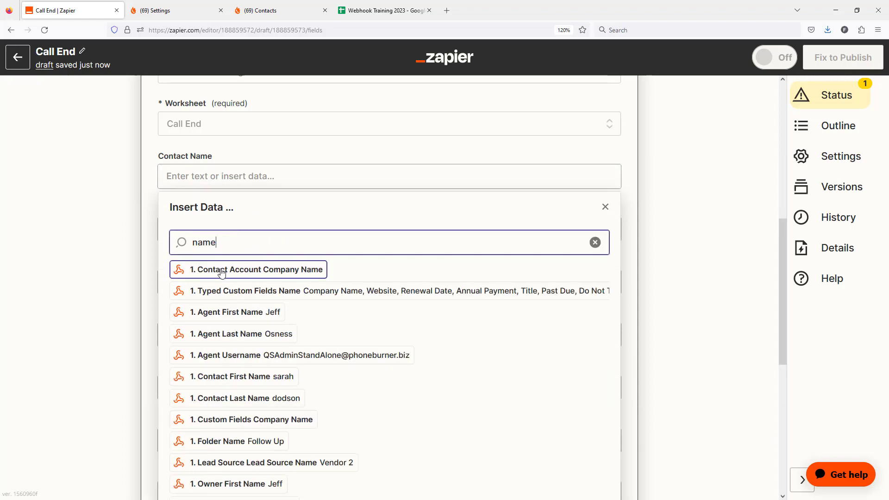
click(268, 382)
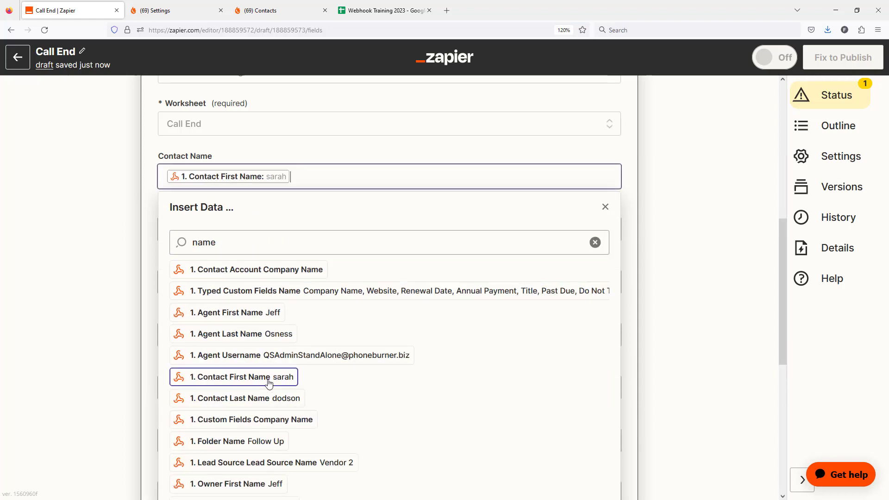
click(266, 397)
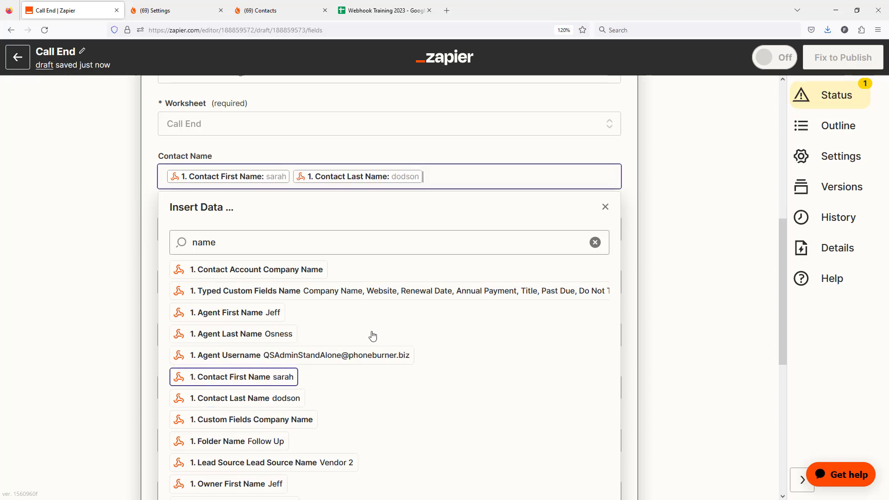
click(660, 242)
Map the Caller Name field to the webhook's Agent First Name and Agent Last Name
click(188, 231)
click(225, 298)
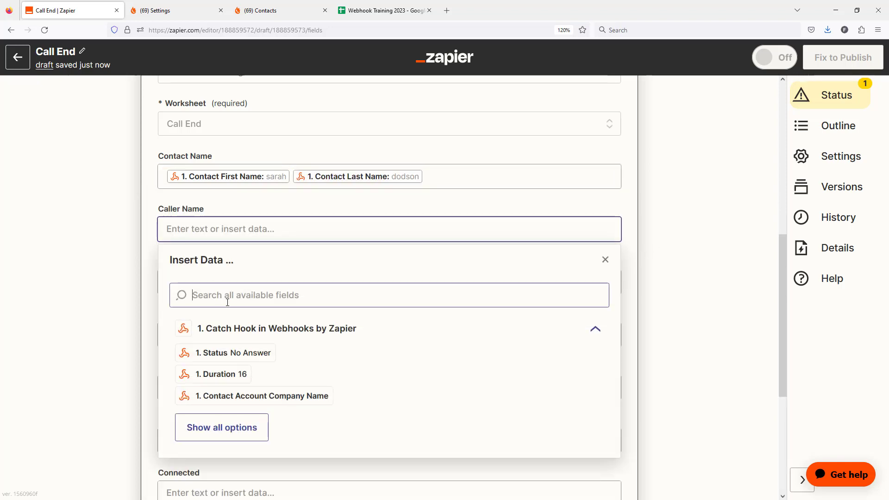
text(agent)
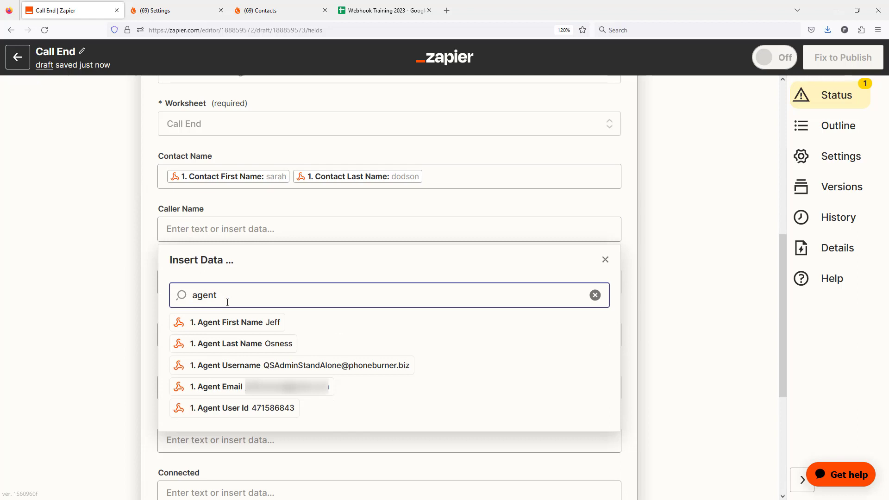
click(230, 323)
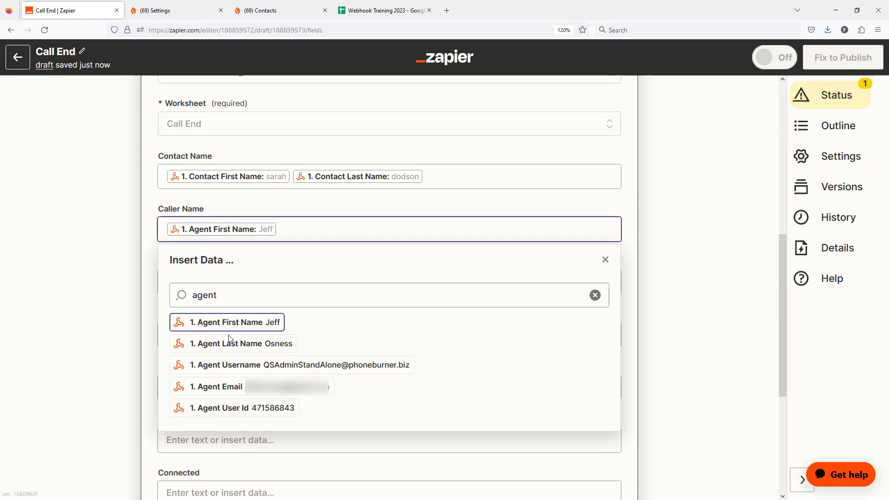
click(230, 345)
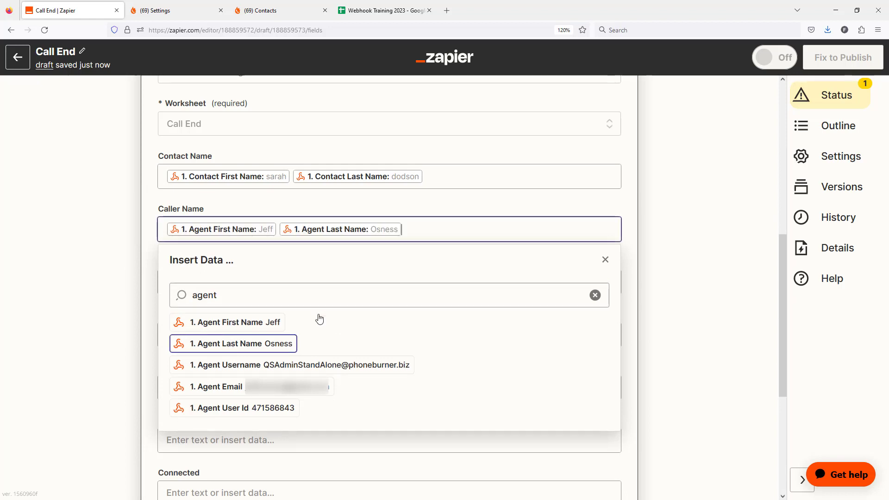
click(653, 283)
Map the Phone number field to the webhook's Contact Phone
click(223, 282)
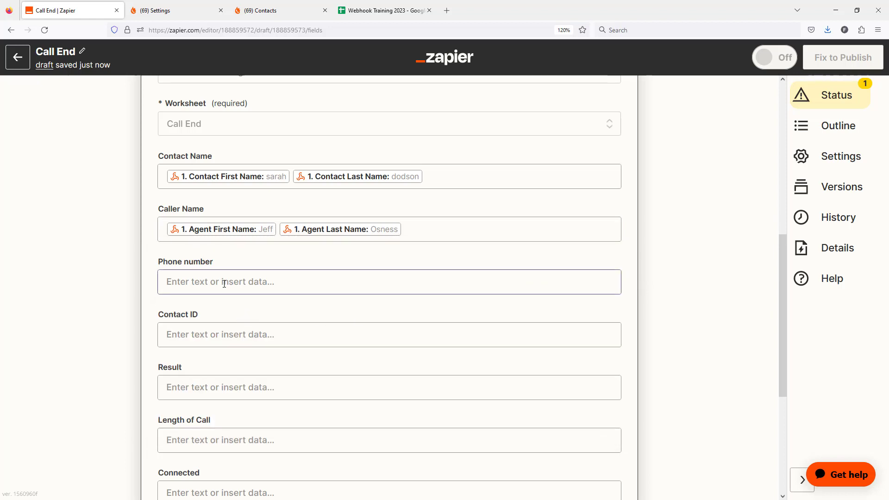
text(pone)
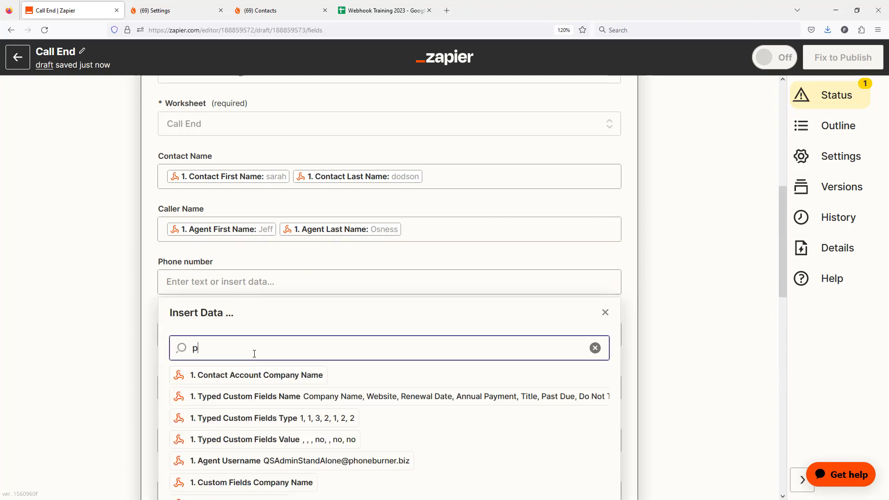
key(BackSpace)
key(BackSpace)
key(BackSpace)
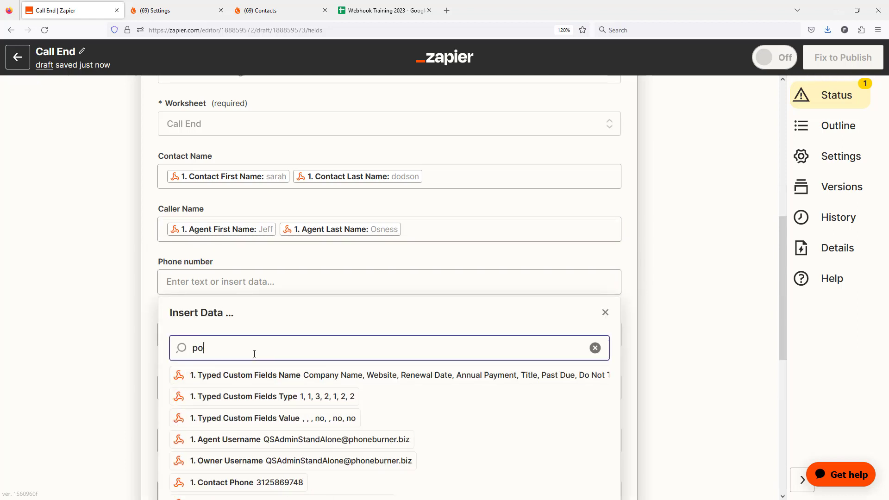
text(hone)
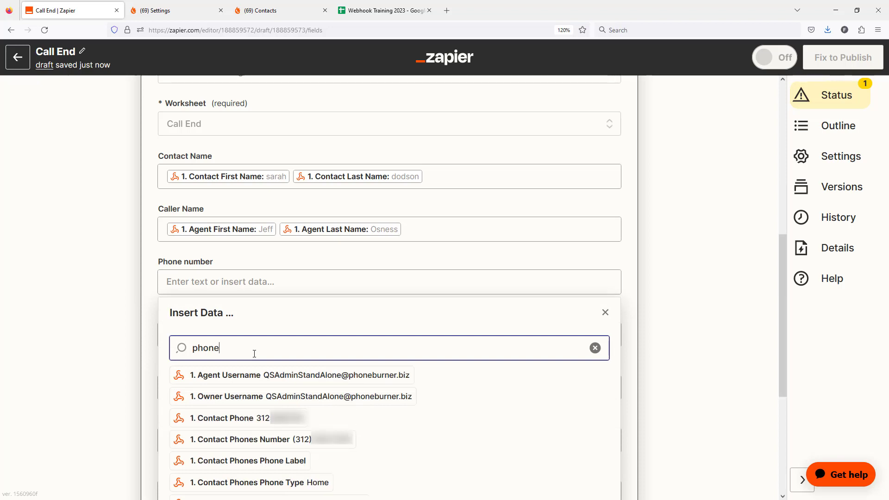
click(227, 420)
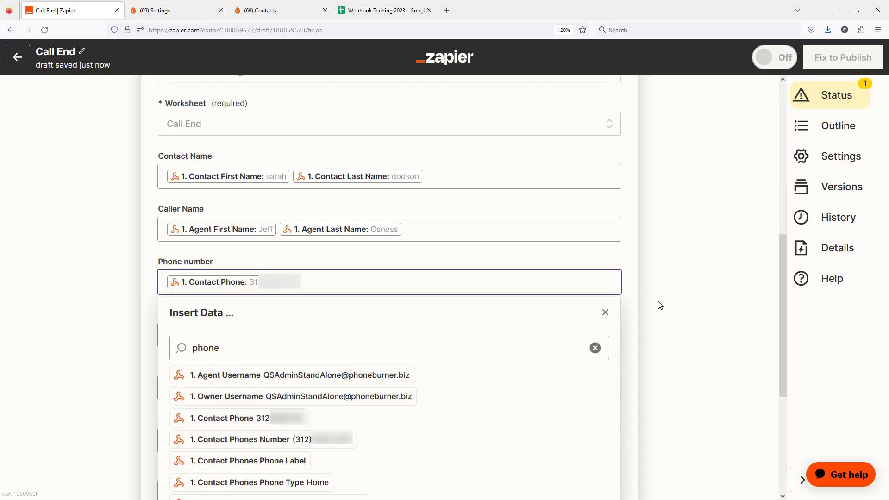
click(659, 304)
Map the Contact ID field to the webhook's Contact User Id
scroll(653, 305, down, 3)
click(236, 185)
click(238, 248)
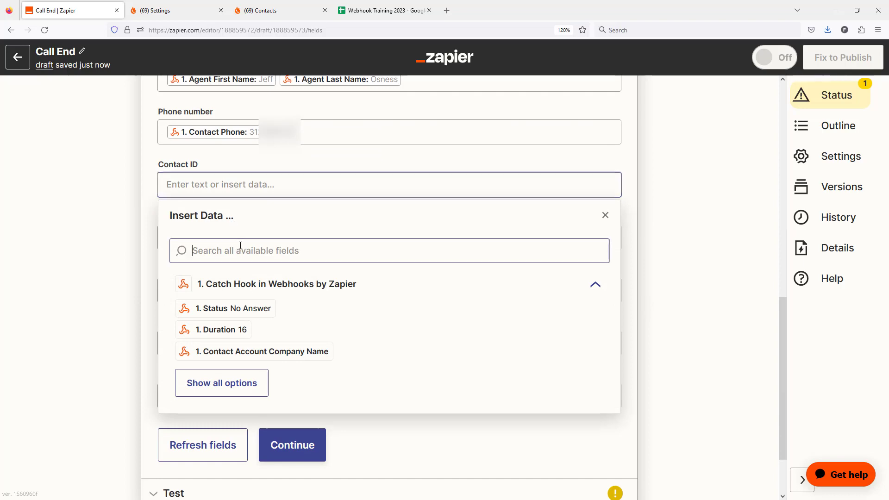
text(ID)
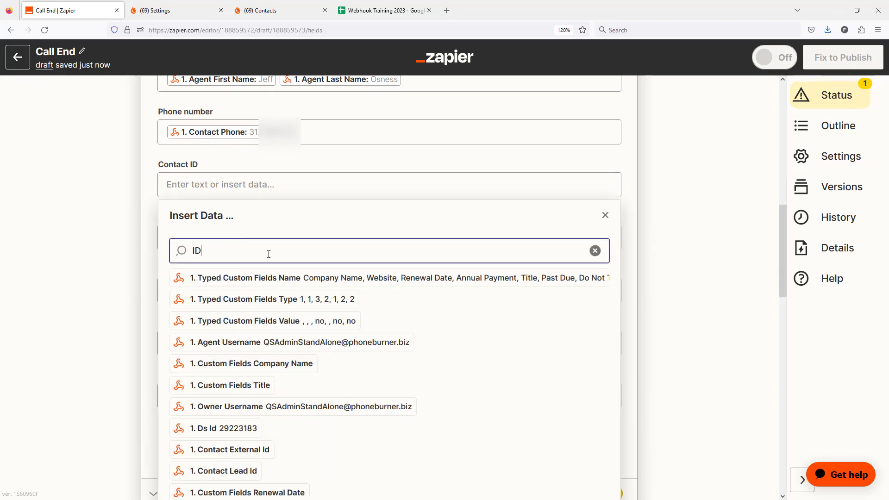
scroll(224, 266, down, 8)
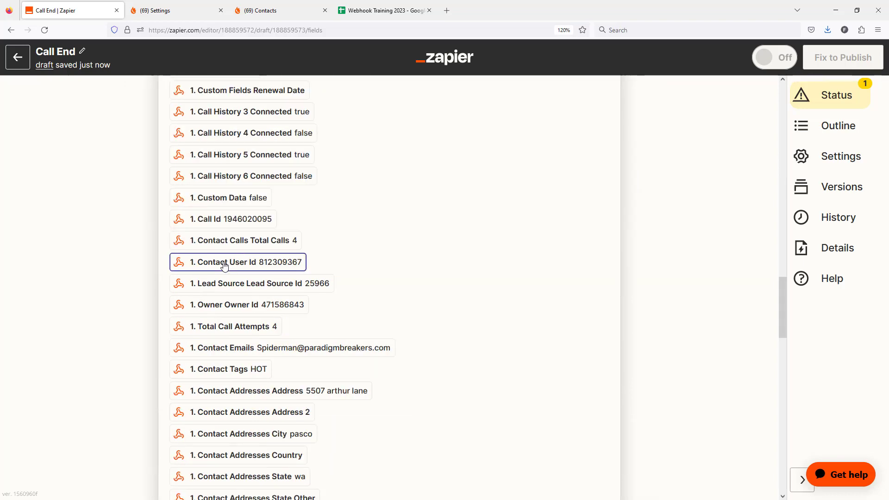
click(224, 264)
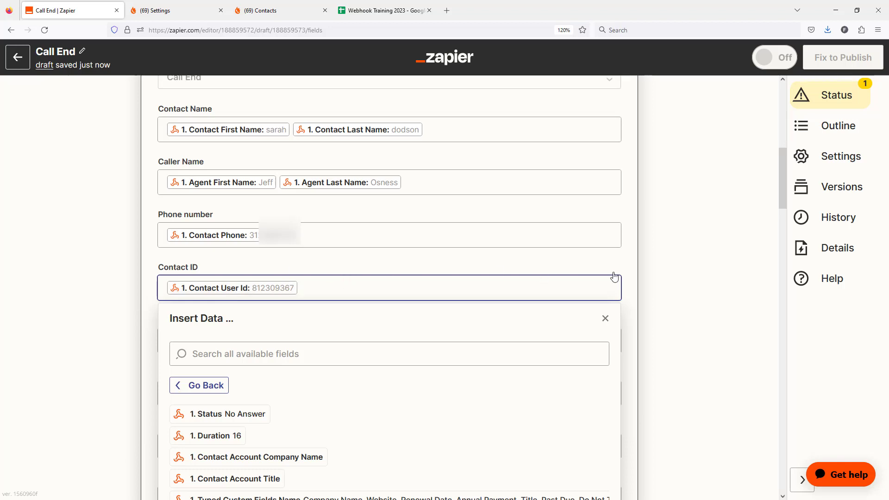
click(639, 276)
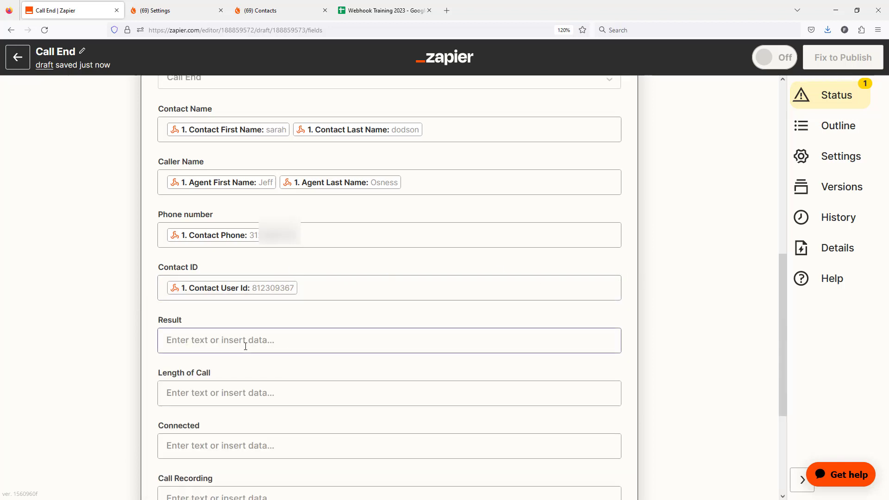
Map the Result field to the webhook's Status and the Length of Call field to its Duration
click(199, 339)
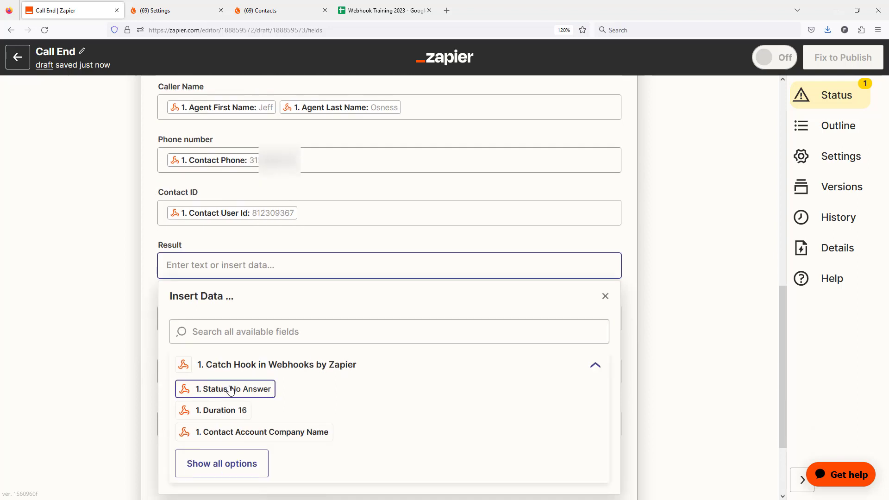
click(231, 390)
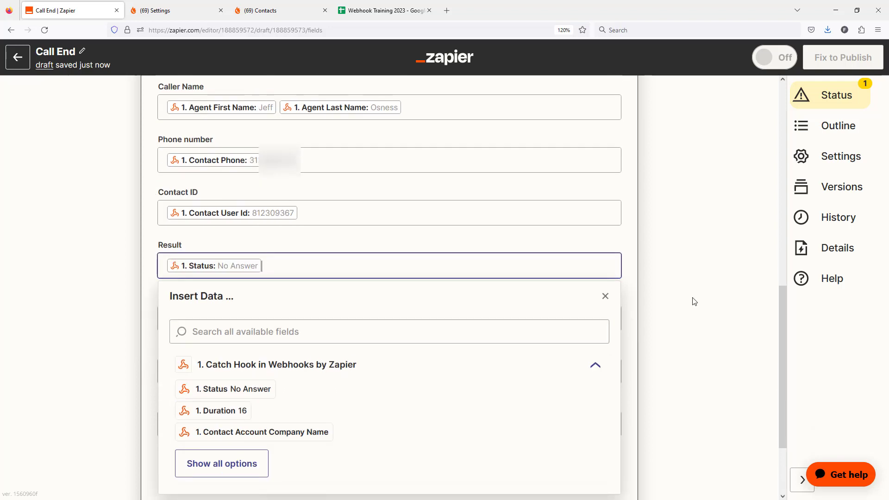
click(672, 308)
click(335, 324)
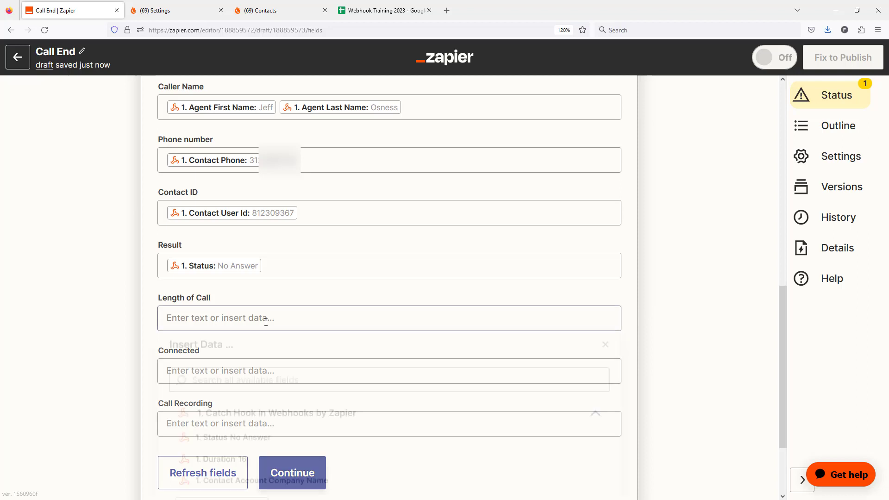
click(234, 460)
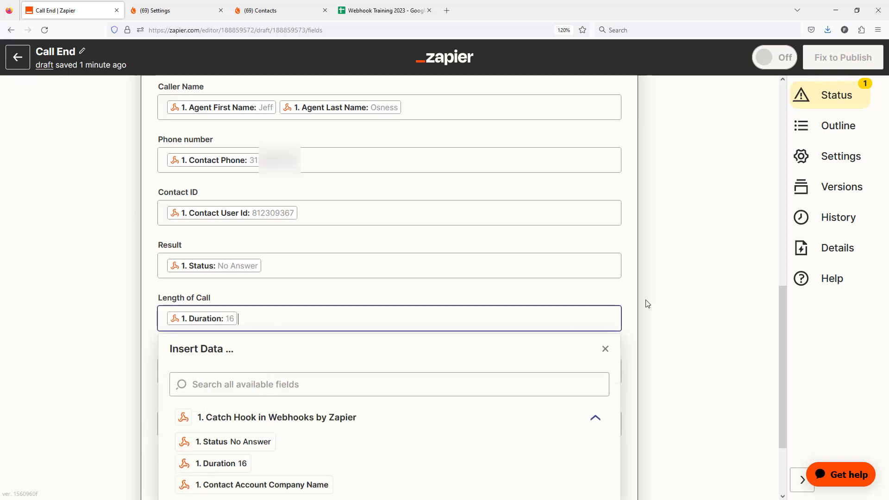
click(646, 303)
Map the Connected field to the webhook's own Connected value rather than a Call History entry
click(209, 296)
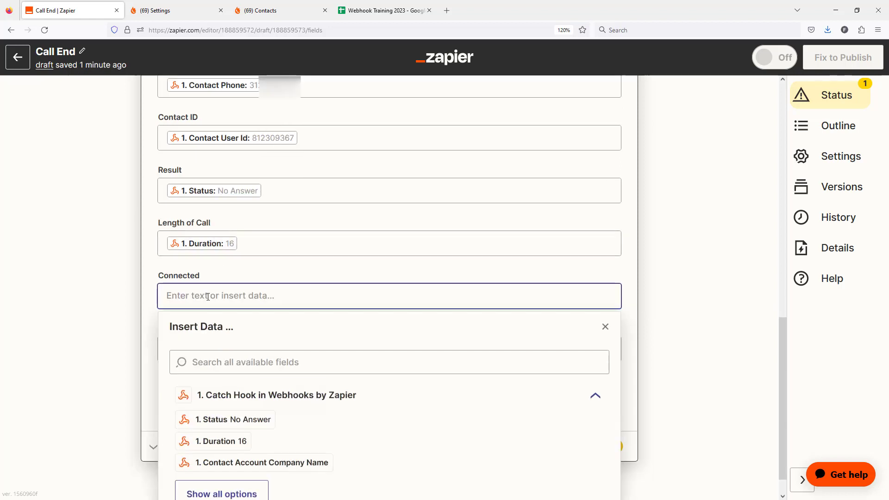
click(251, 361)
text(connec)
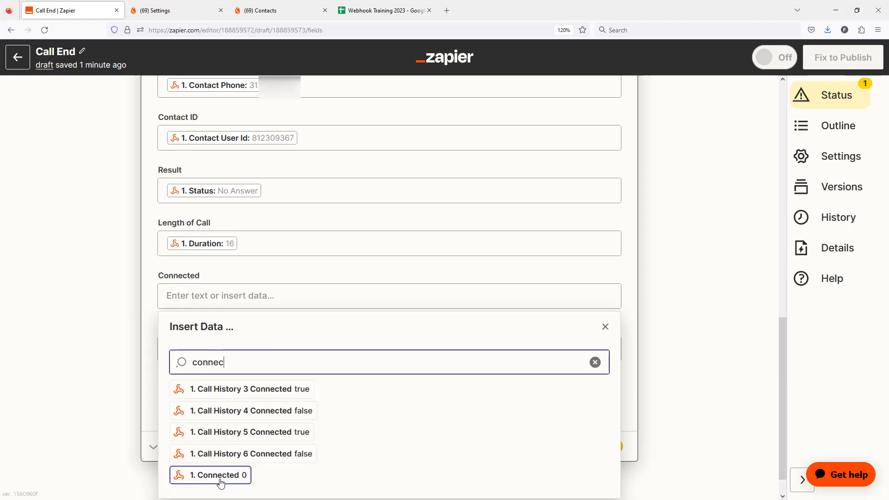
click(221, 477)
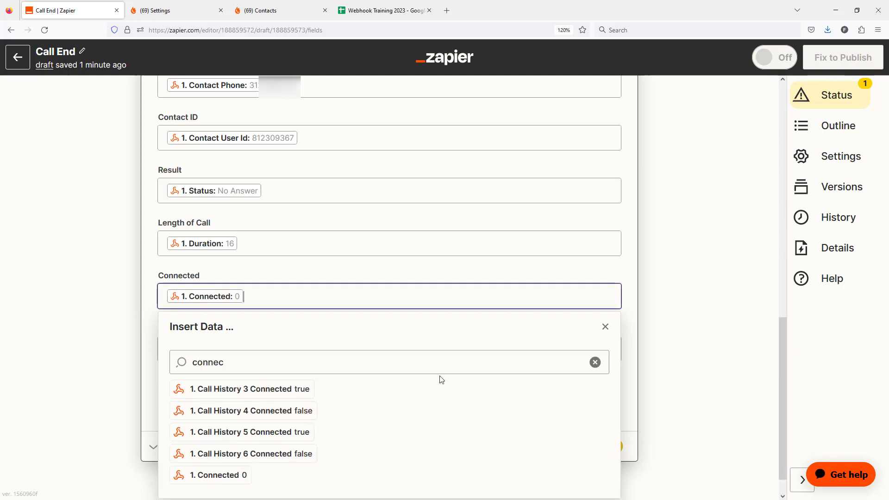
click(660, 311)
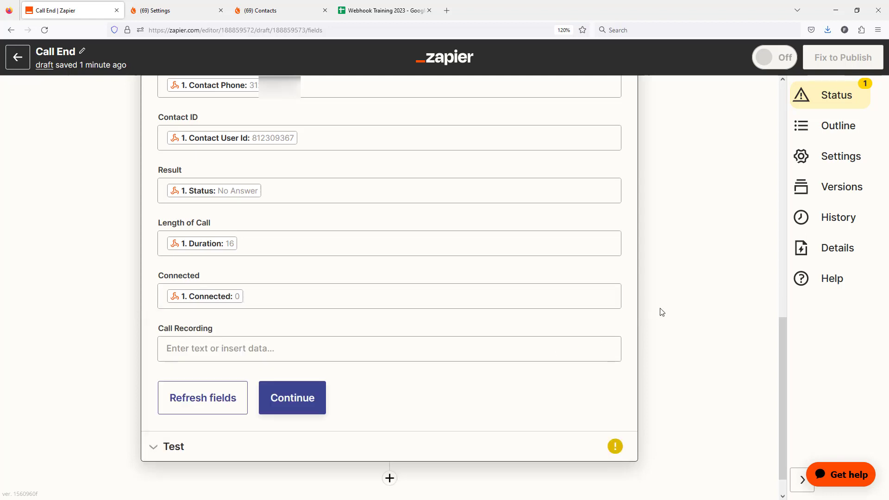
Map the Call Recording field to the webhook's Recording Url Public
scroll(663, 312, down, 1)
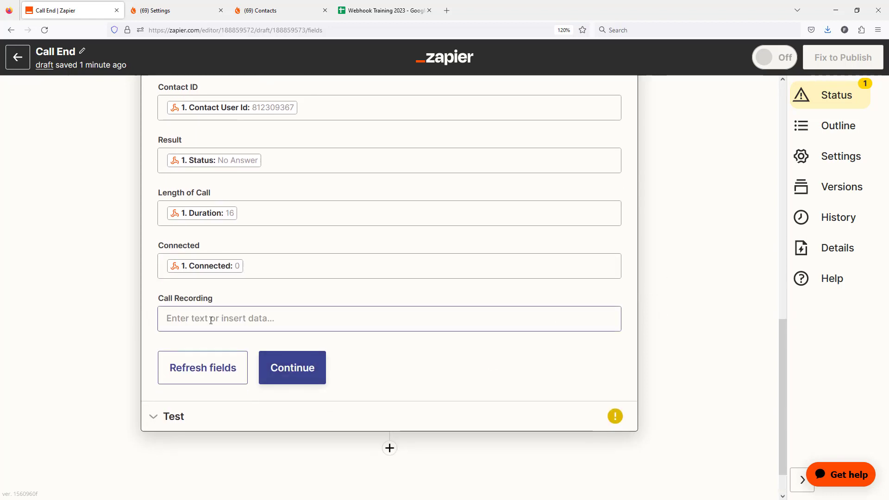
click(262, 325)
click(265, 341)
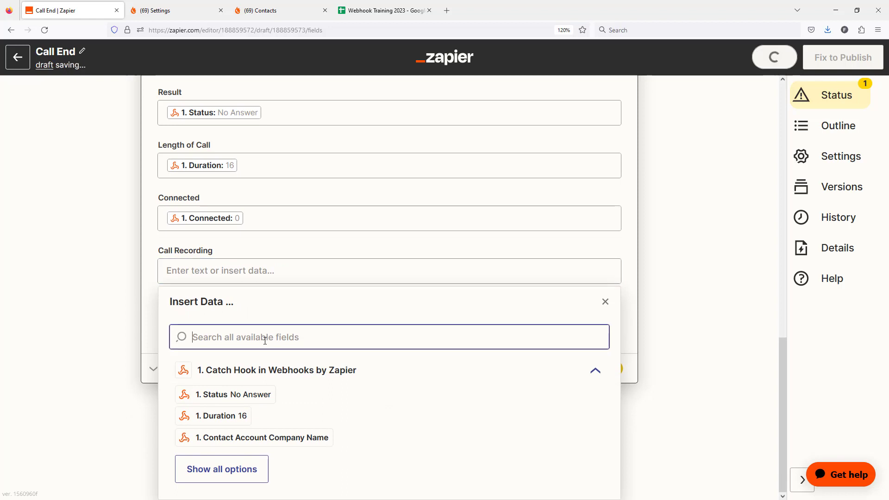
text(reco)
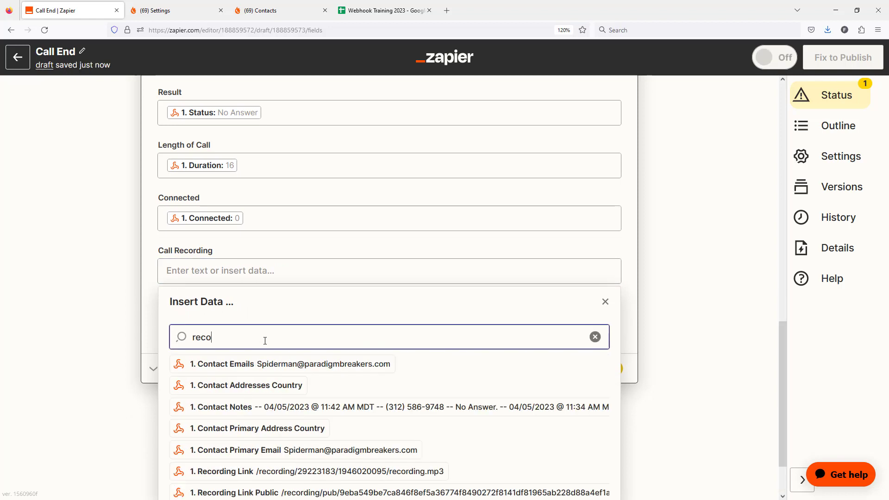
scroll(304, 367, down, 2)
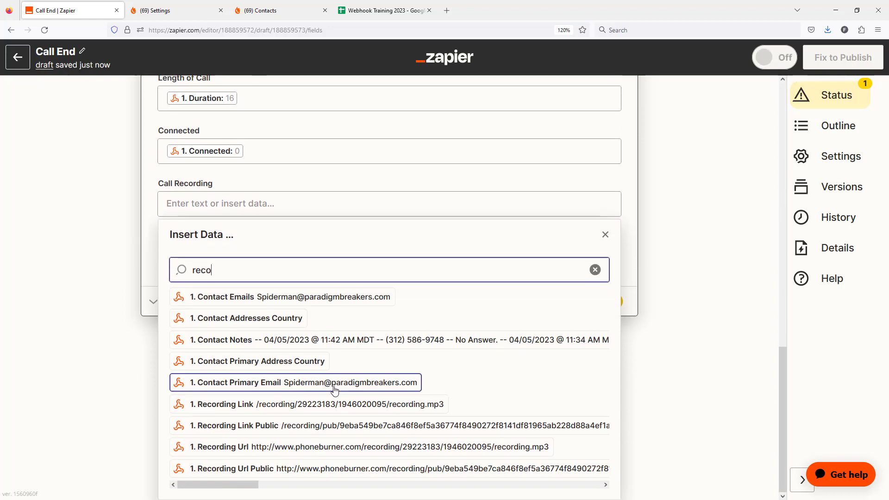
click(284, 468)
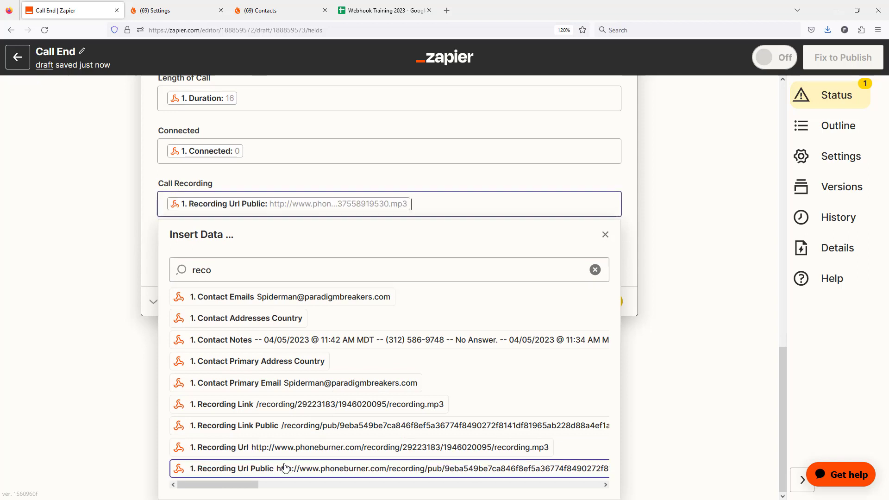
click(659, 246)
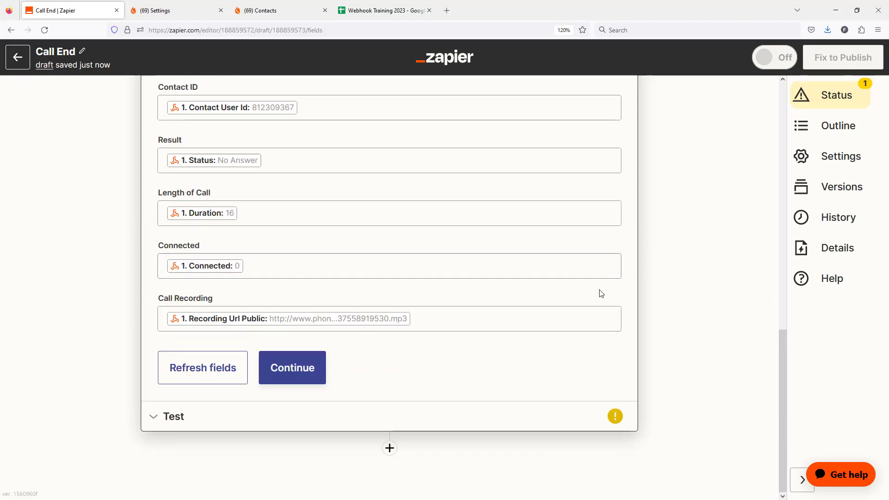
Continue to the action's test, send the test row to Google Sheets, and check it in the Call End worksheet
click(304, 369)
scroll(412, 390, down, 5)
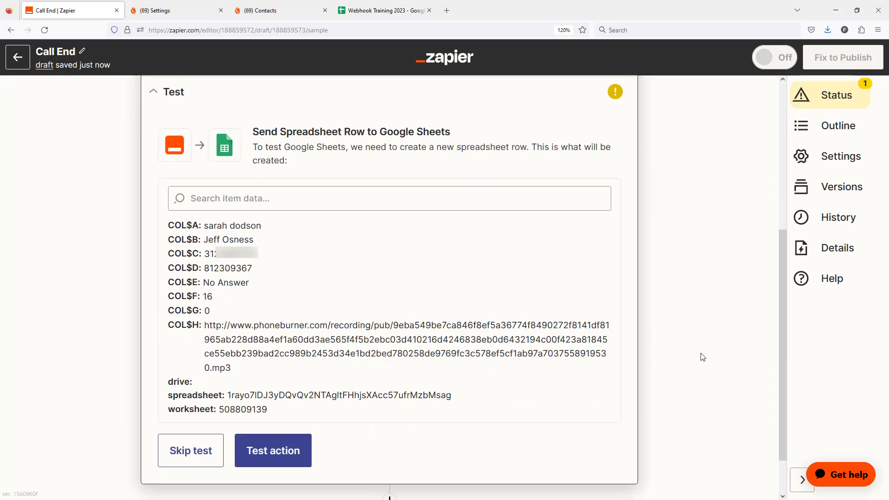
click(287, 404)
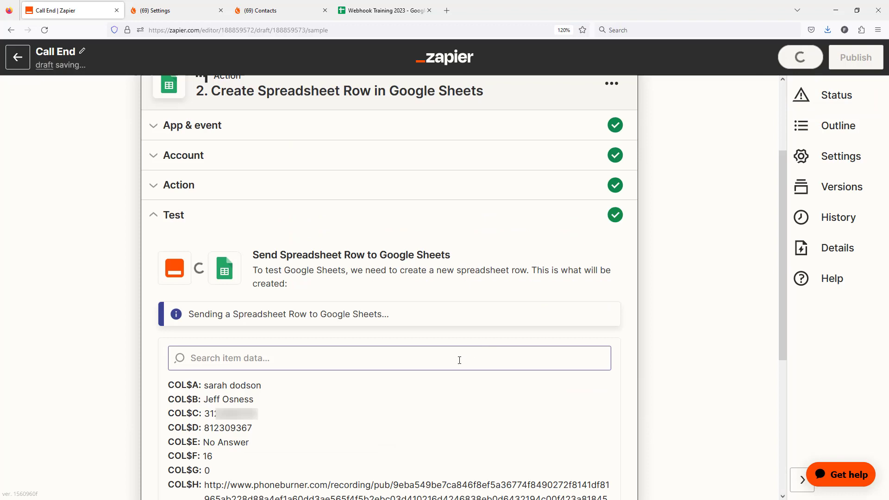
click(382, 11)
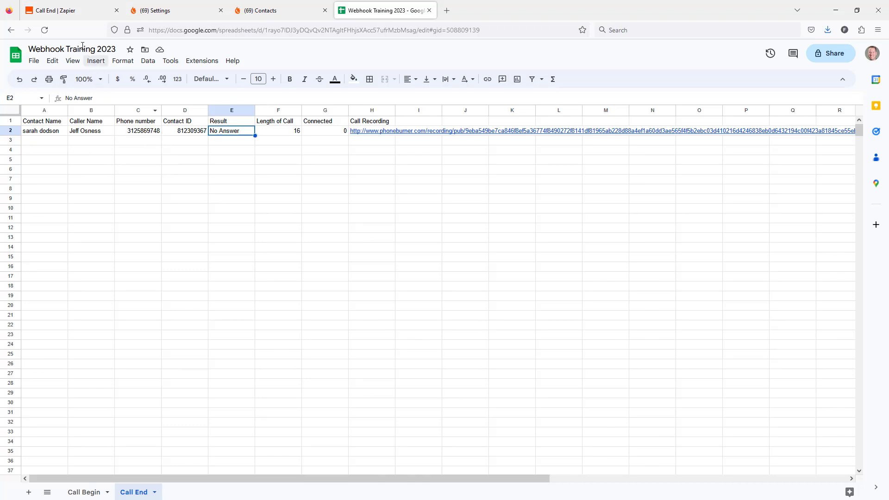
Return to the Call End Zap in Zapier and publish it, confirming the publication
click(72, 12)
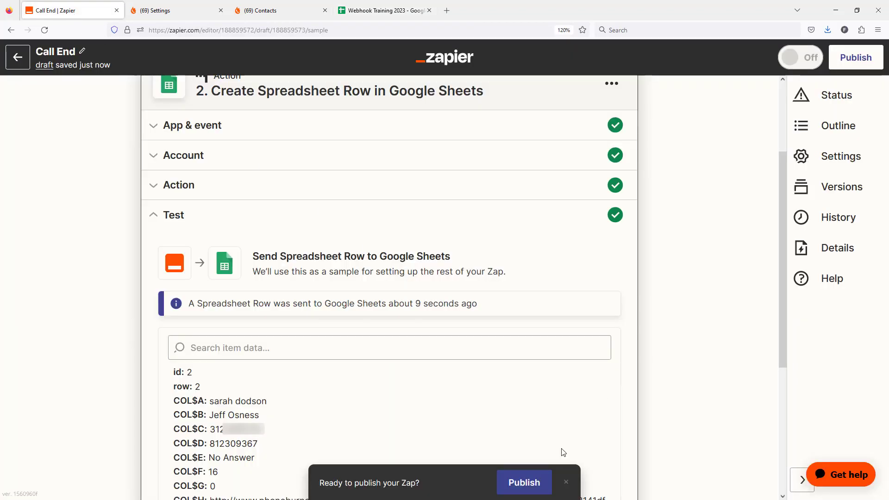
click(530, 482)
click(428, 285)
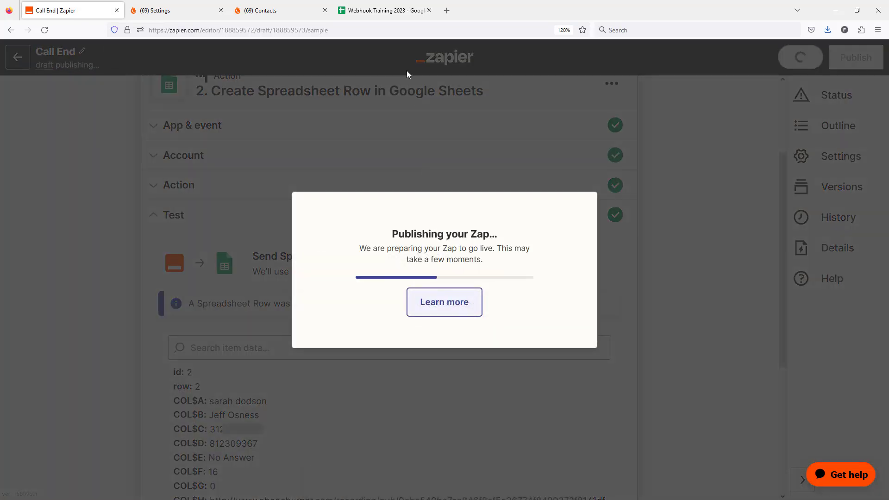
Switch to the Call End worksheet and place the PhoneBurner dial session window beside it
click(384, 17)
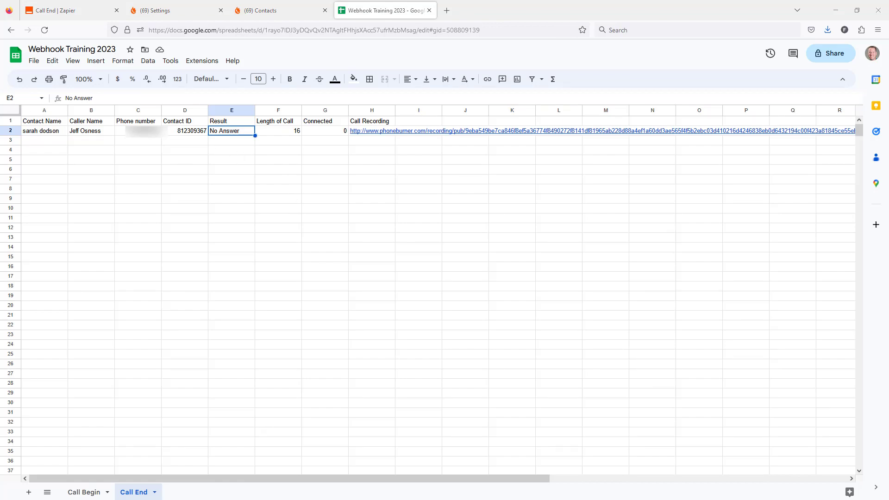
key(alt+Tab)
drag(195, 13, 527, 13)
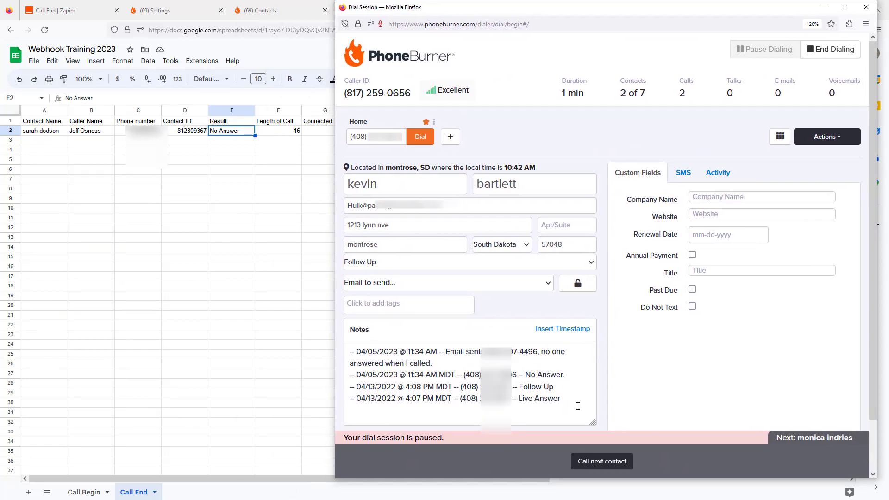
Resume the paused dial session by calling the next contact and log that call as No Answer
click(596, 461)
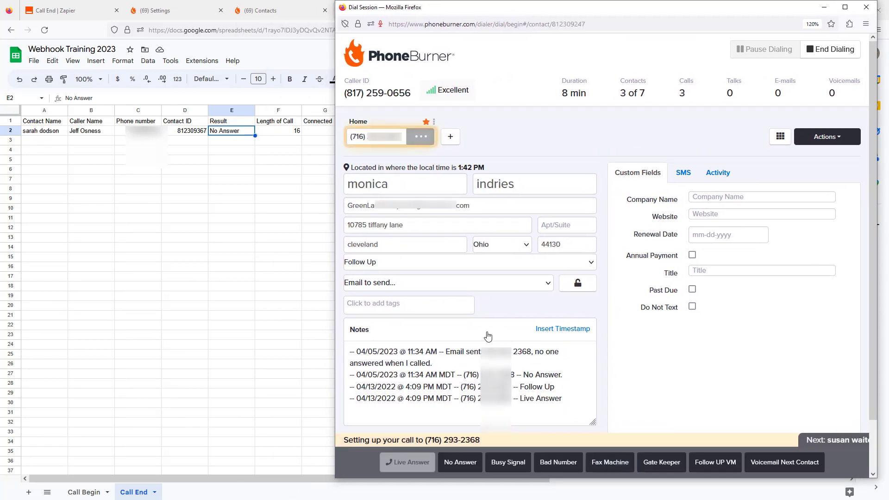
click(469, 462)
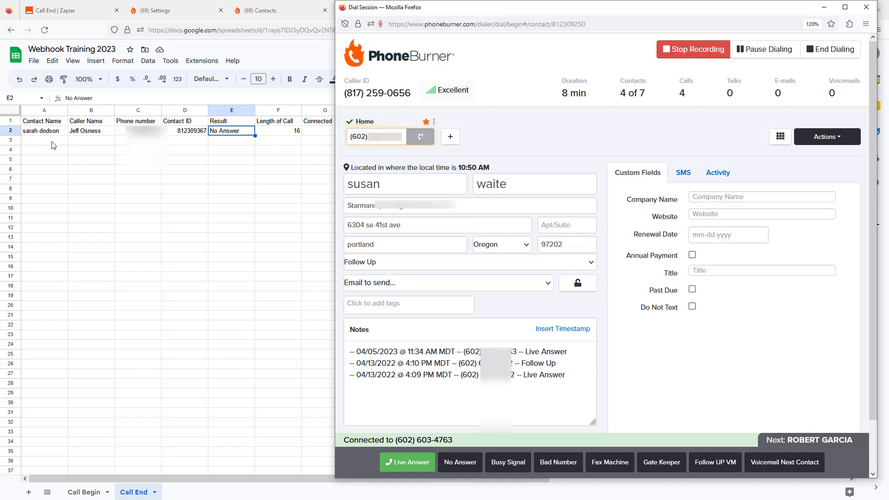
Mark the connected call as a Live Answer, end it, and set its disposition to Not Yet Interested
click(451, 467)
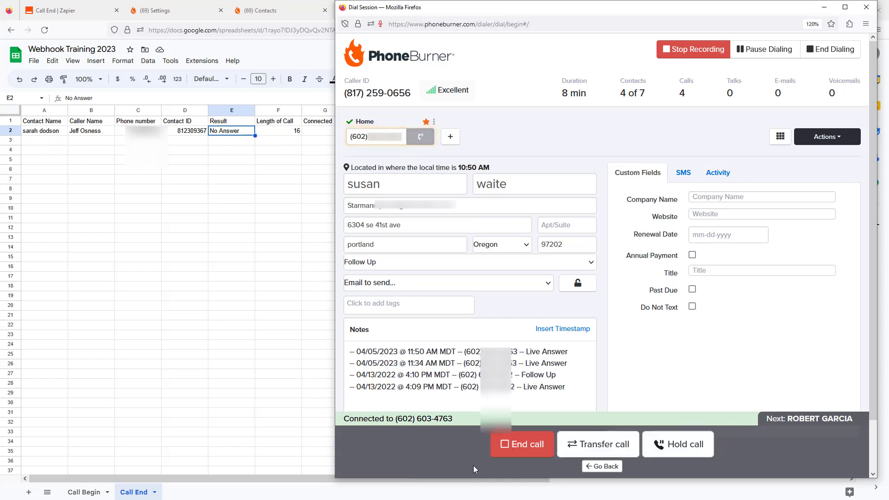
click(522, 444)
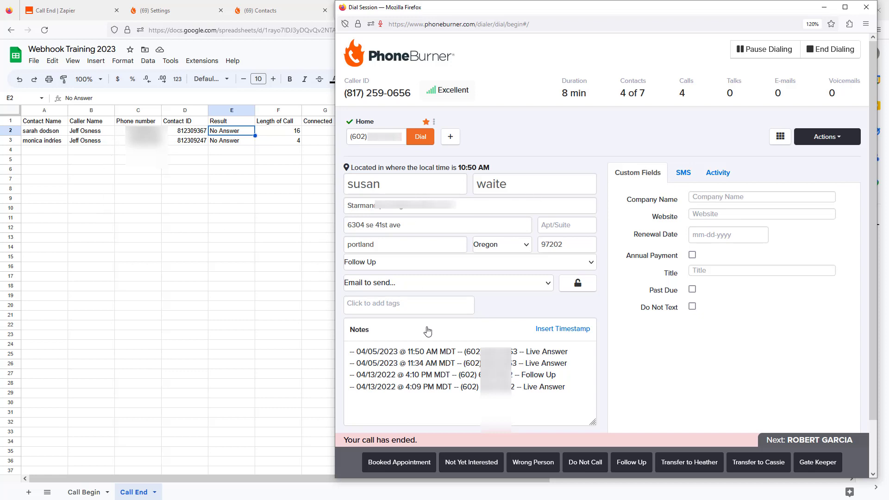
click(472, 463)
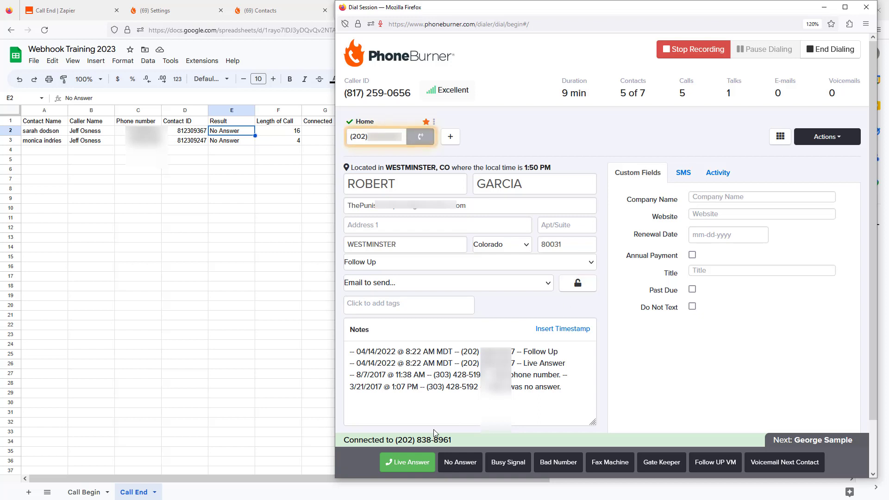
Mark the following contact's connected call as a Live Answer and end the call
click(409, 462)
click(523, 444)
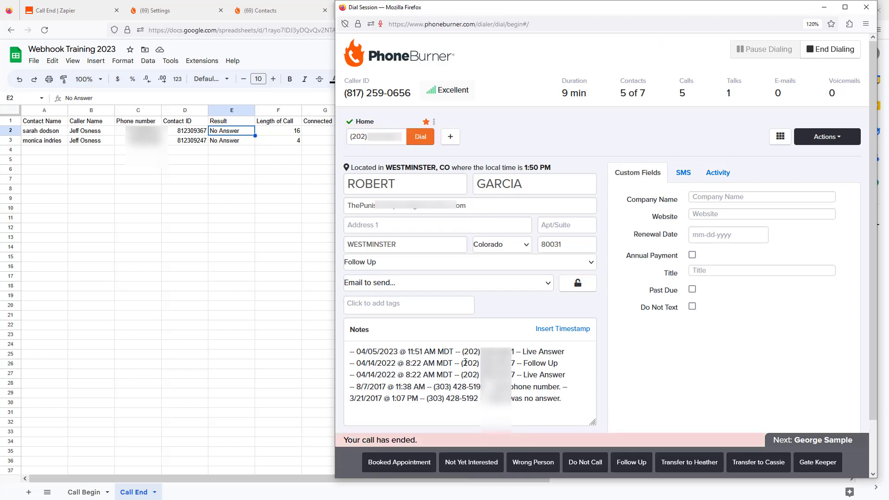